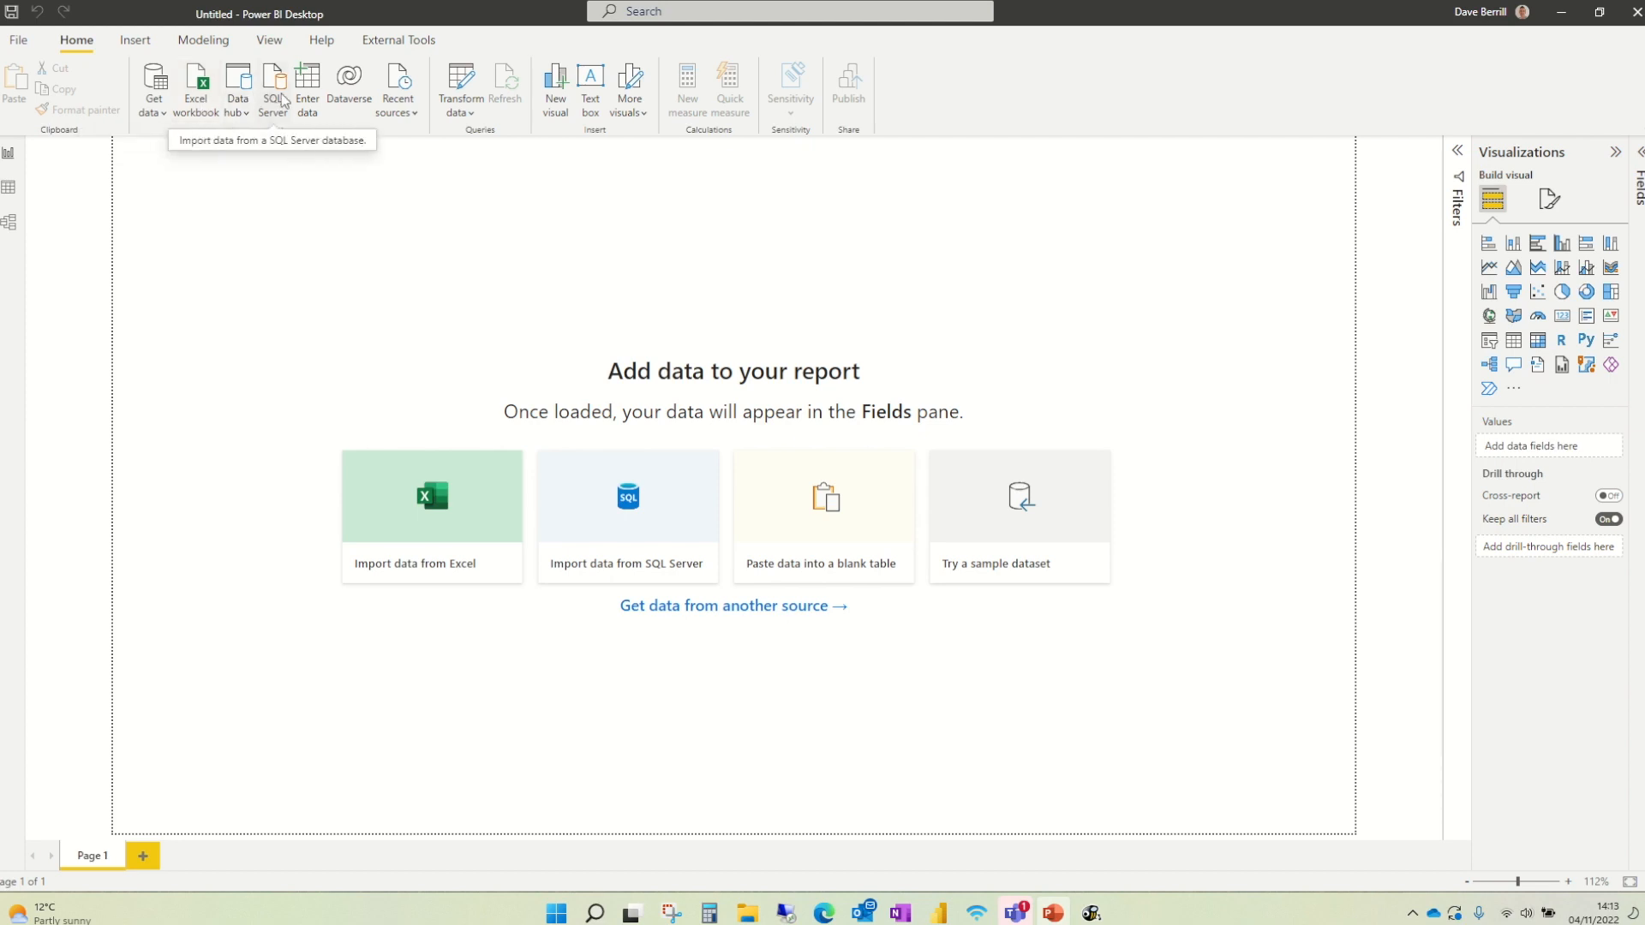
Browse the full list of available data source connectors from start to end, then close it without connecting
click(160, 109)
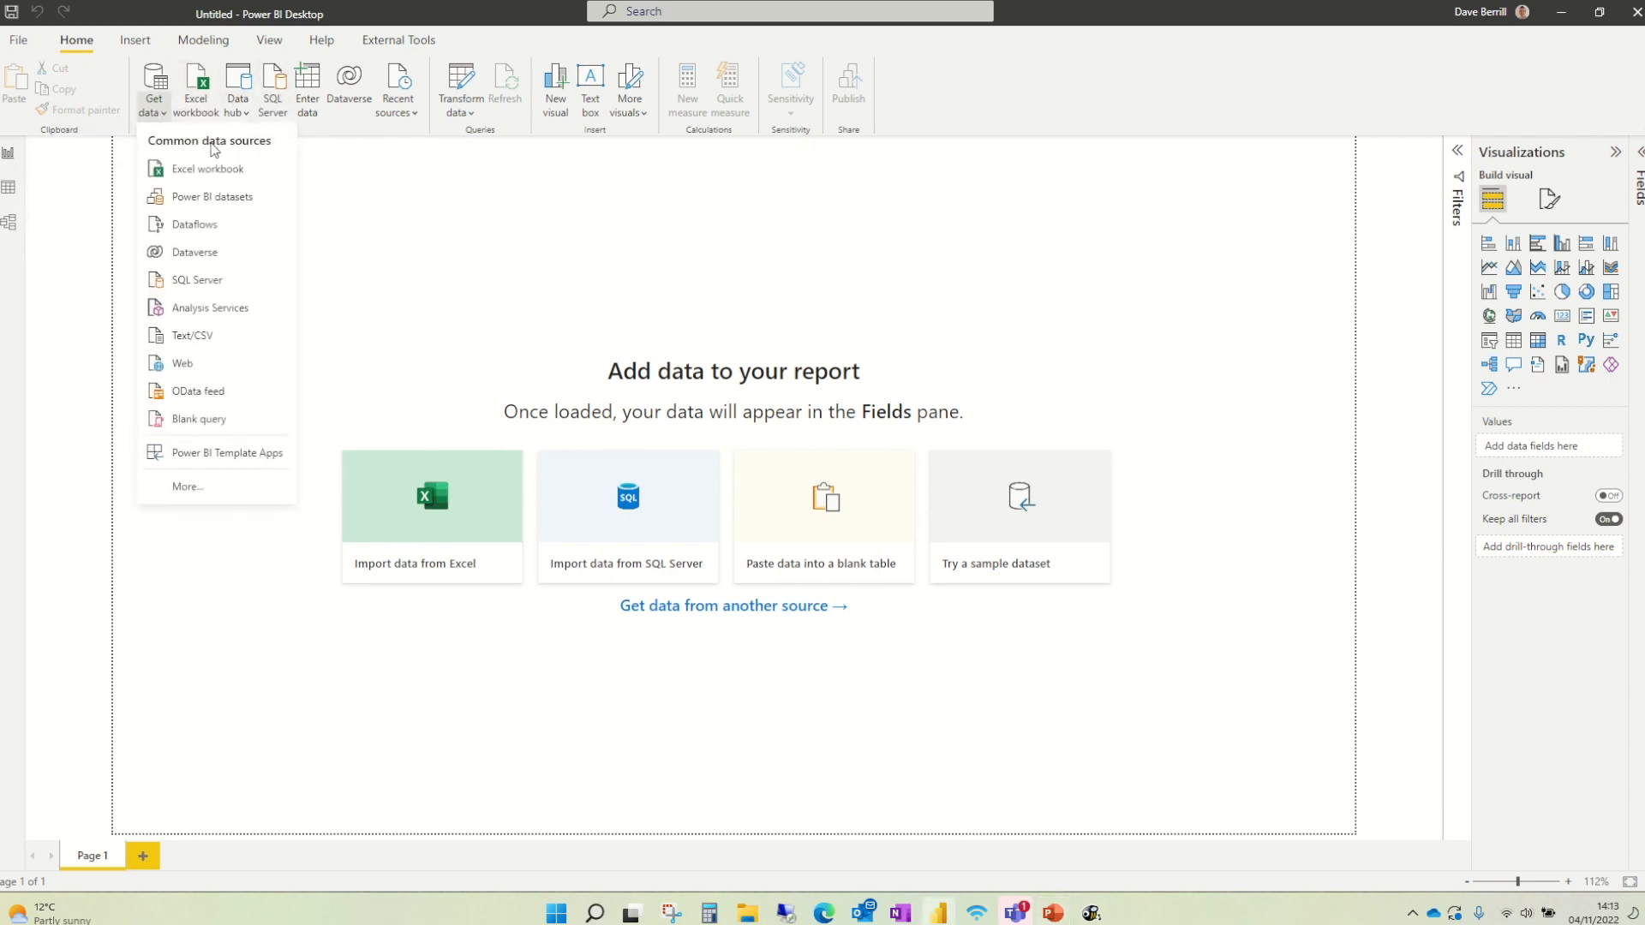
click(184, 487)
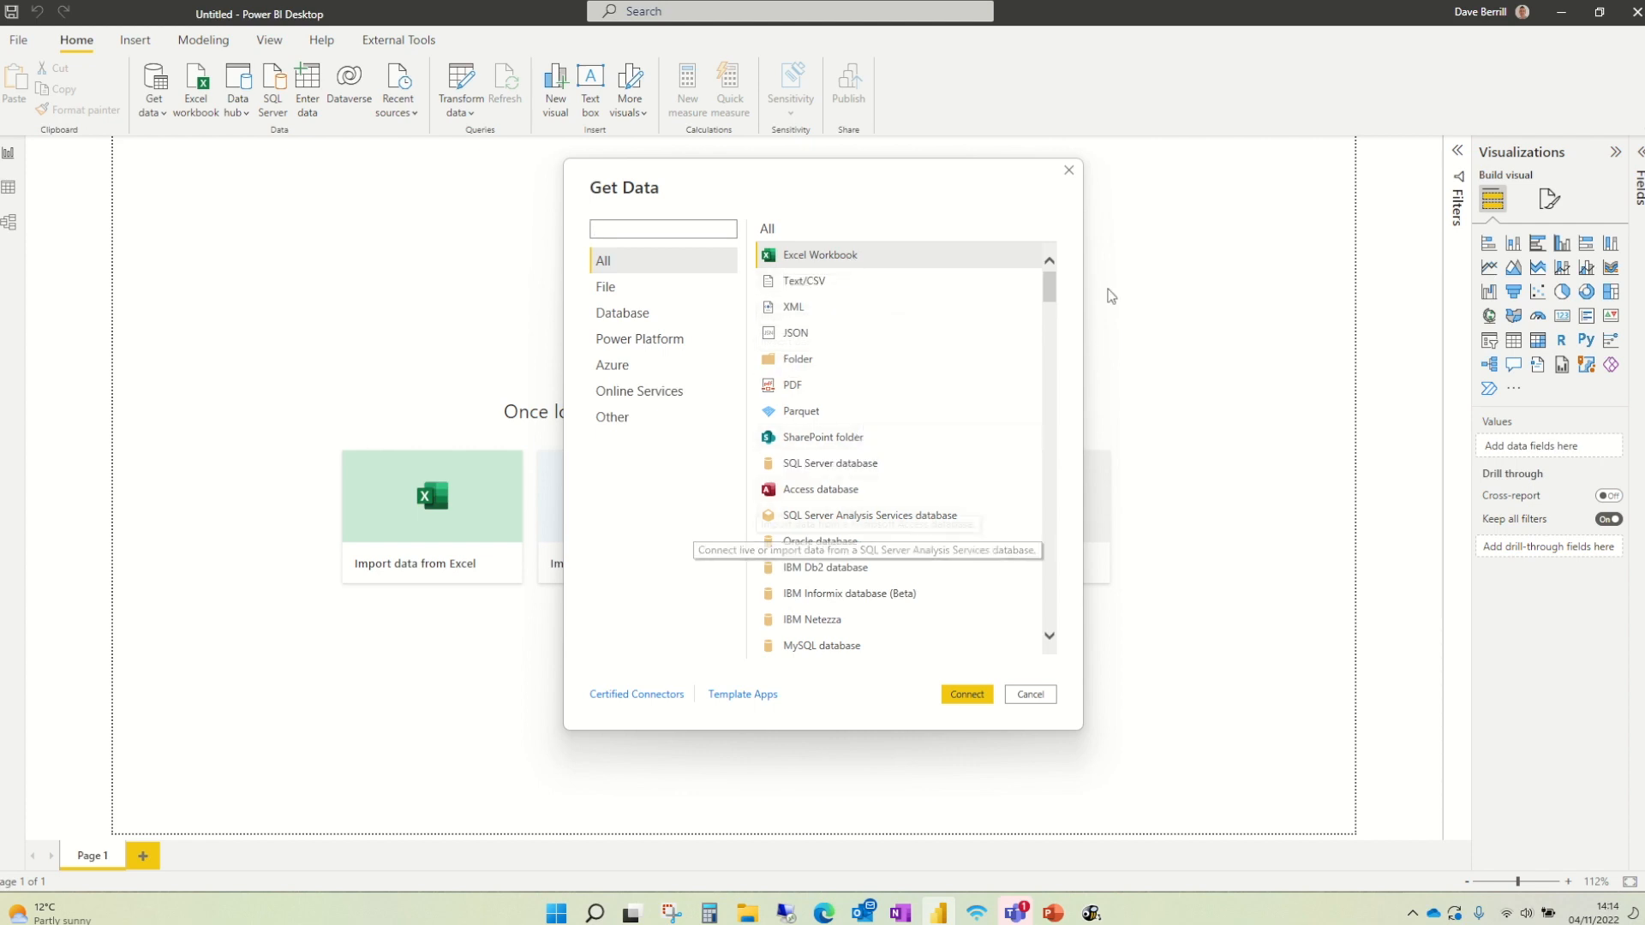
drag(1050, 291, 1052, 301)
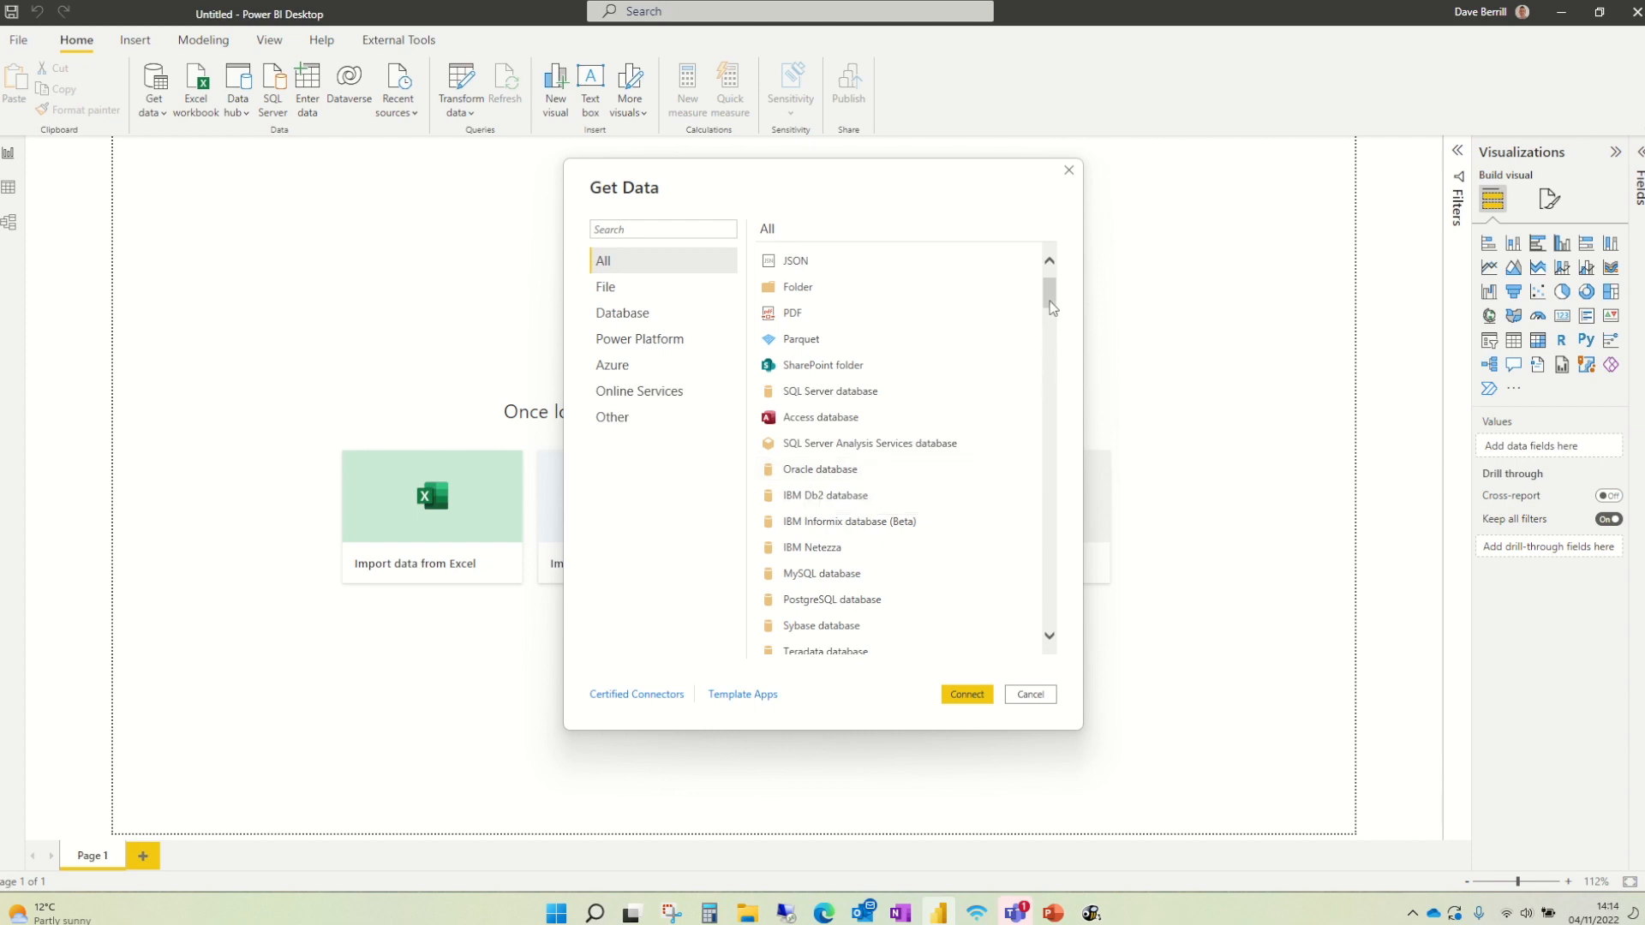
drag(1052, 306, 1061, 356)
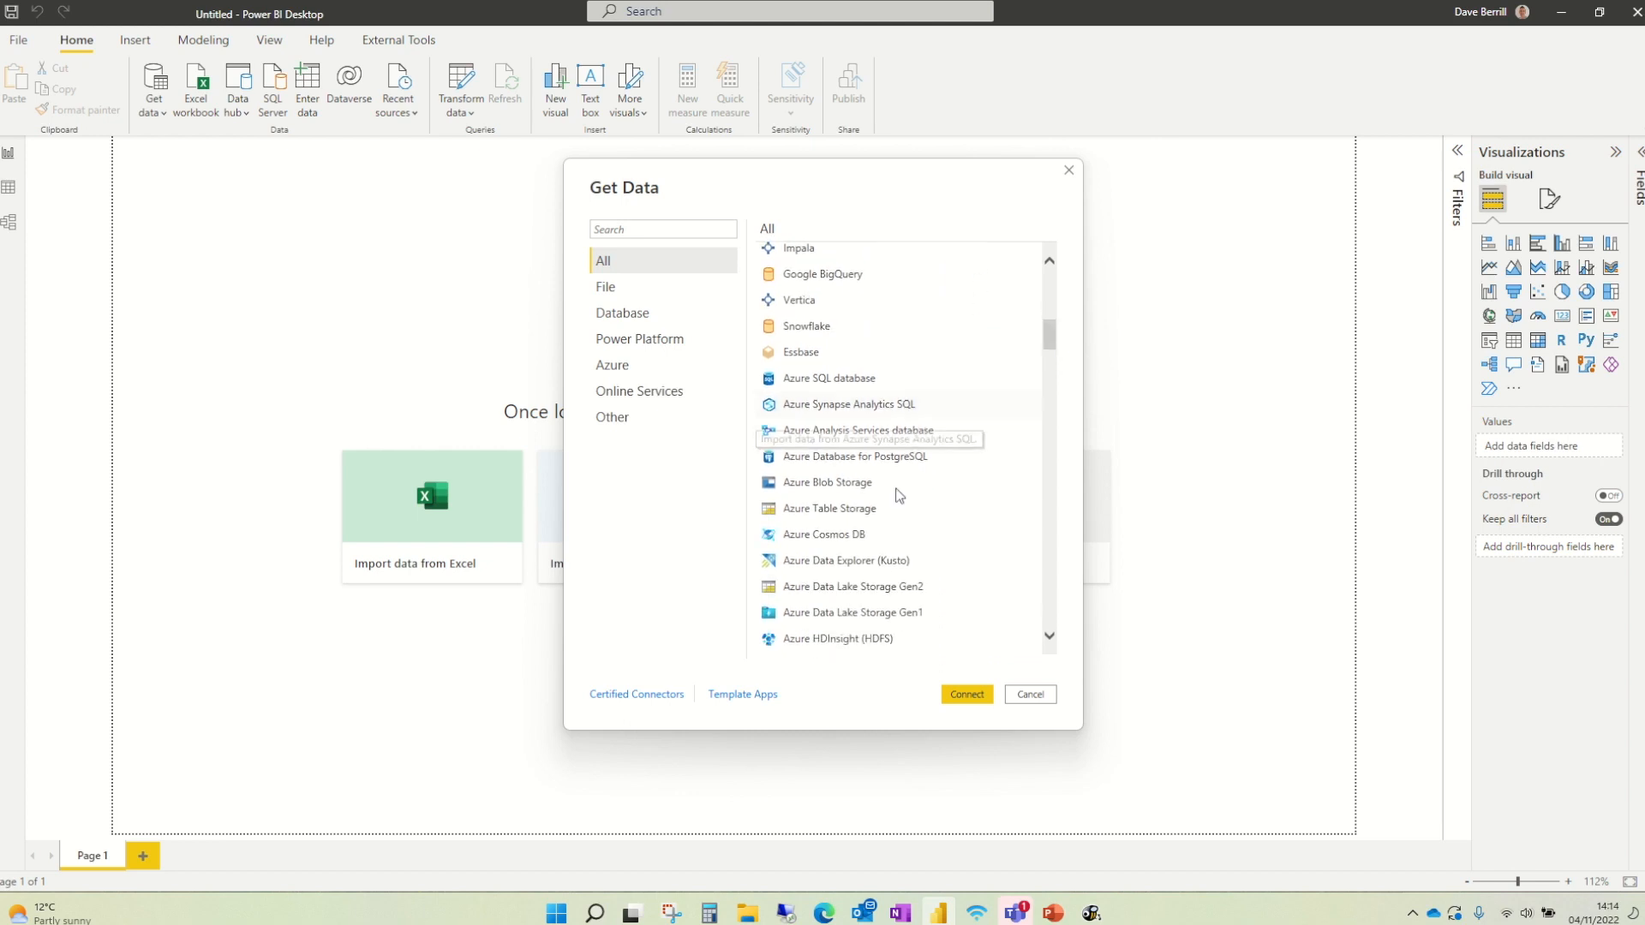
drag(1055, 341, 1052, 418)
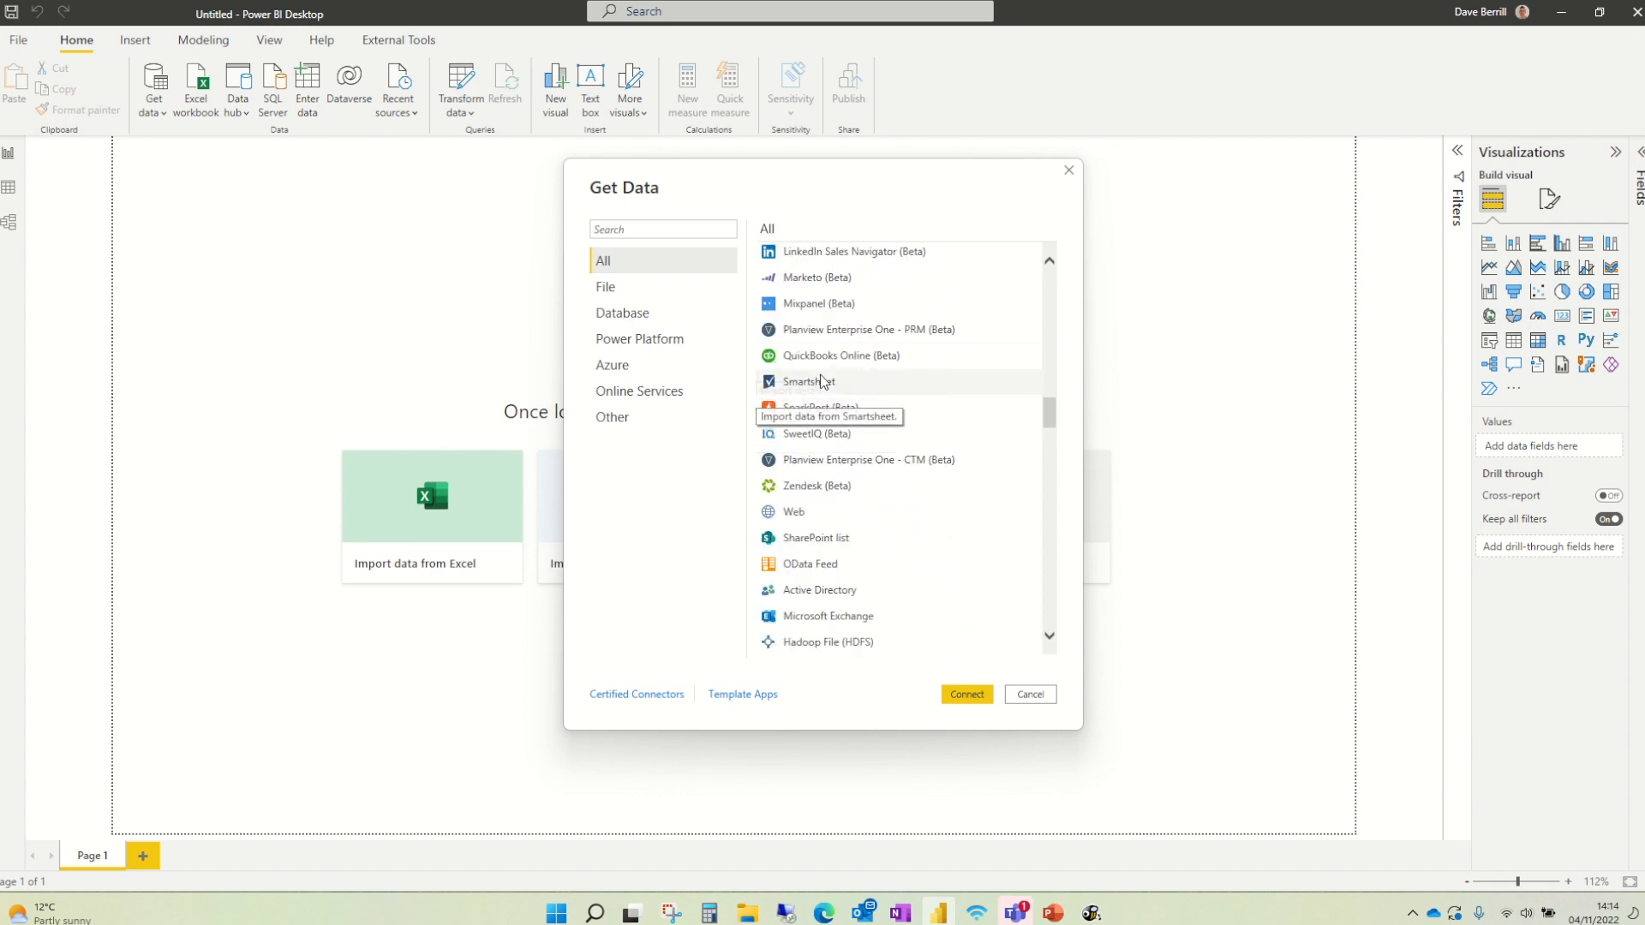
drag(1048, 405, 1064, 630)
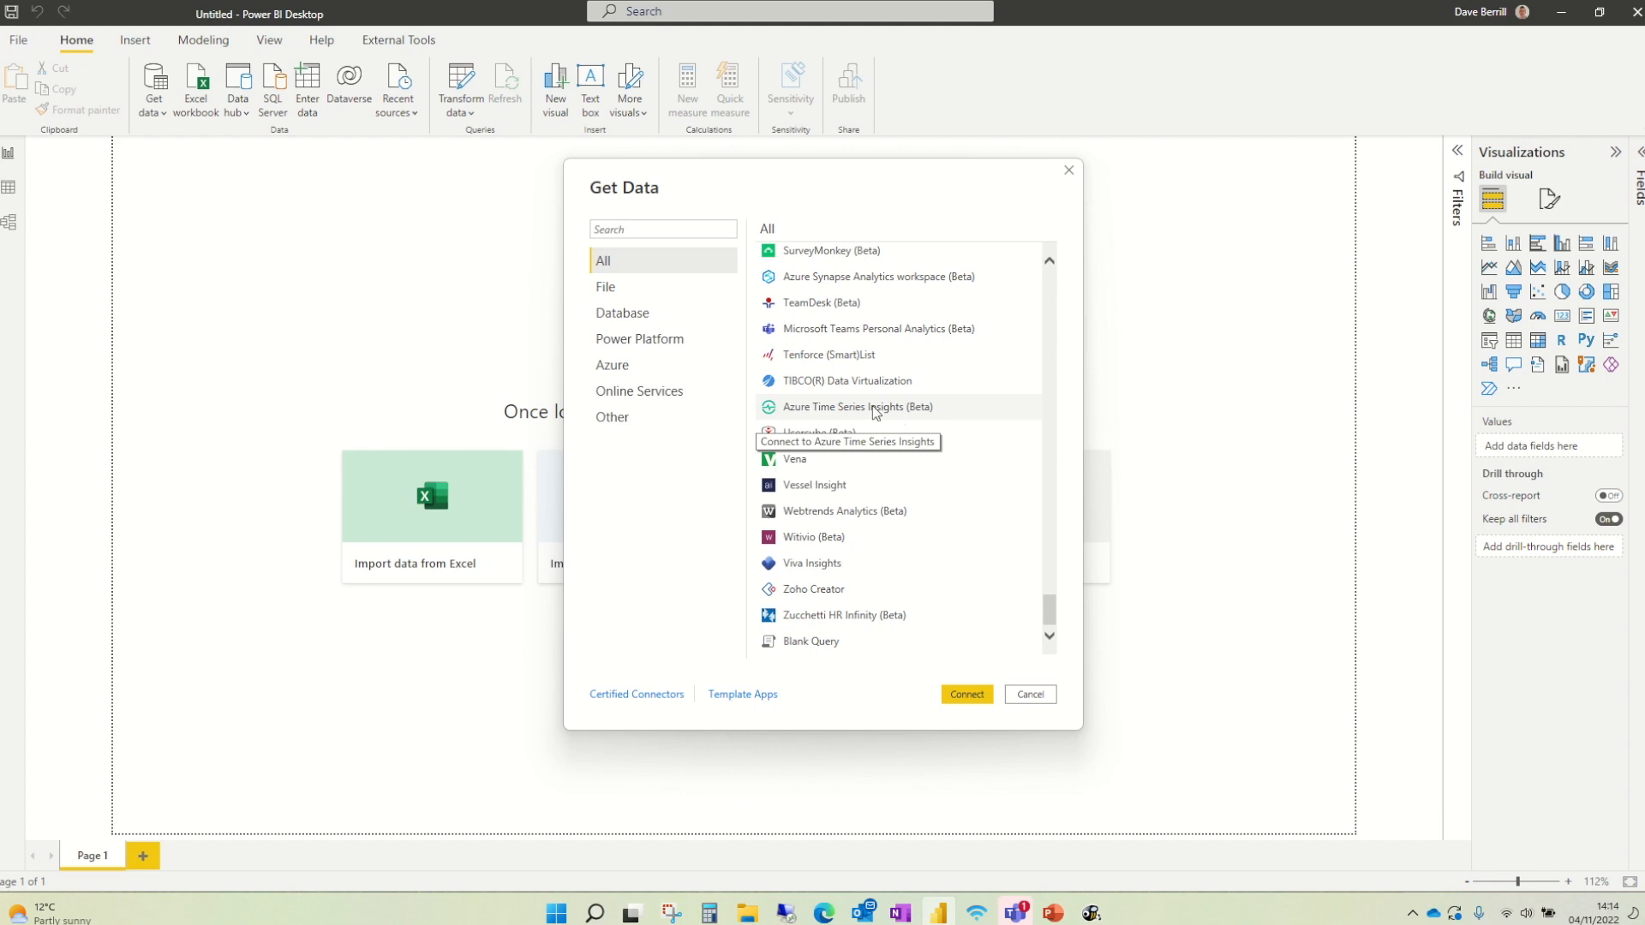
scroll(897, 422, up, 15)
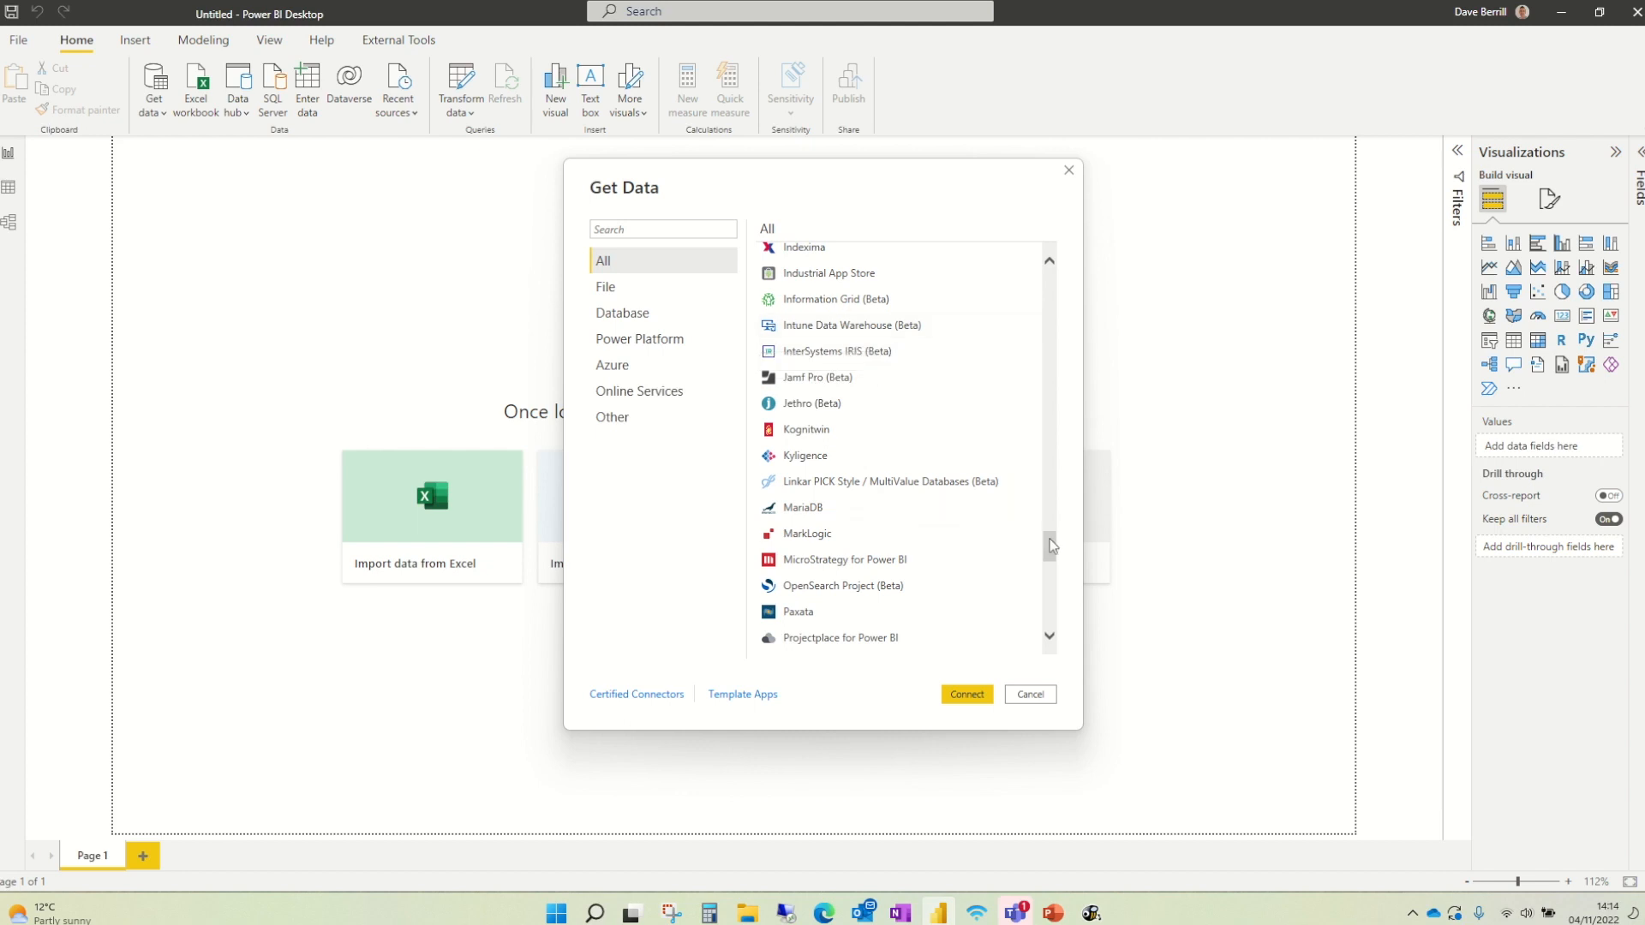
scroll(1052, 553, up, 1)
drag(1052, 553, 1064, 267)
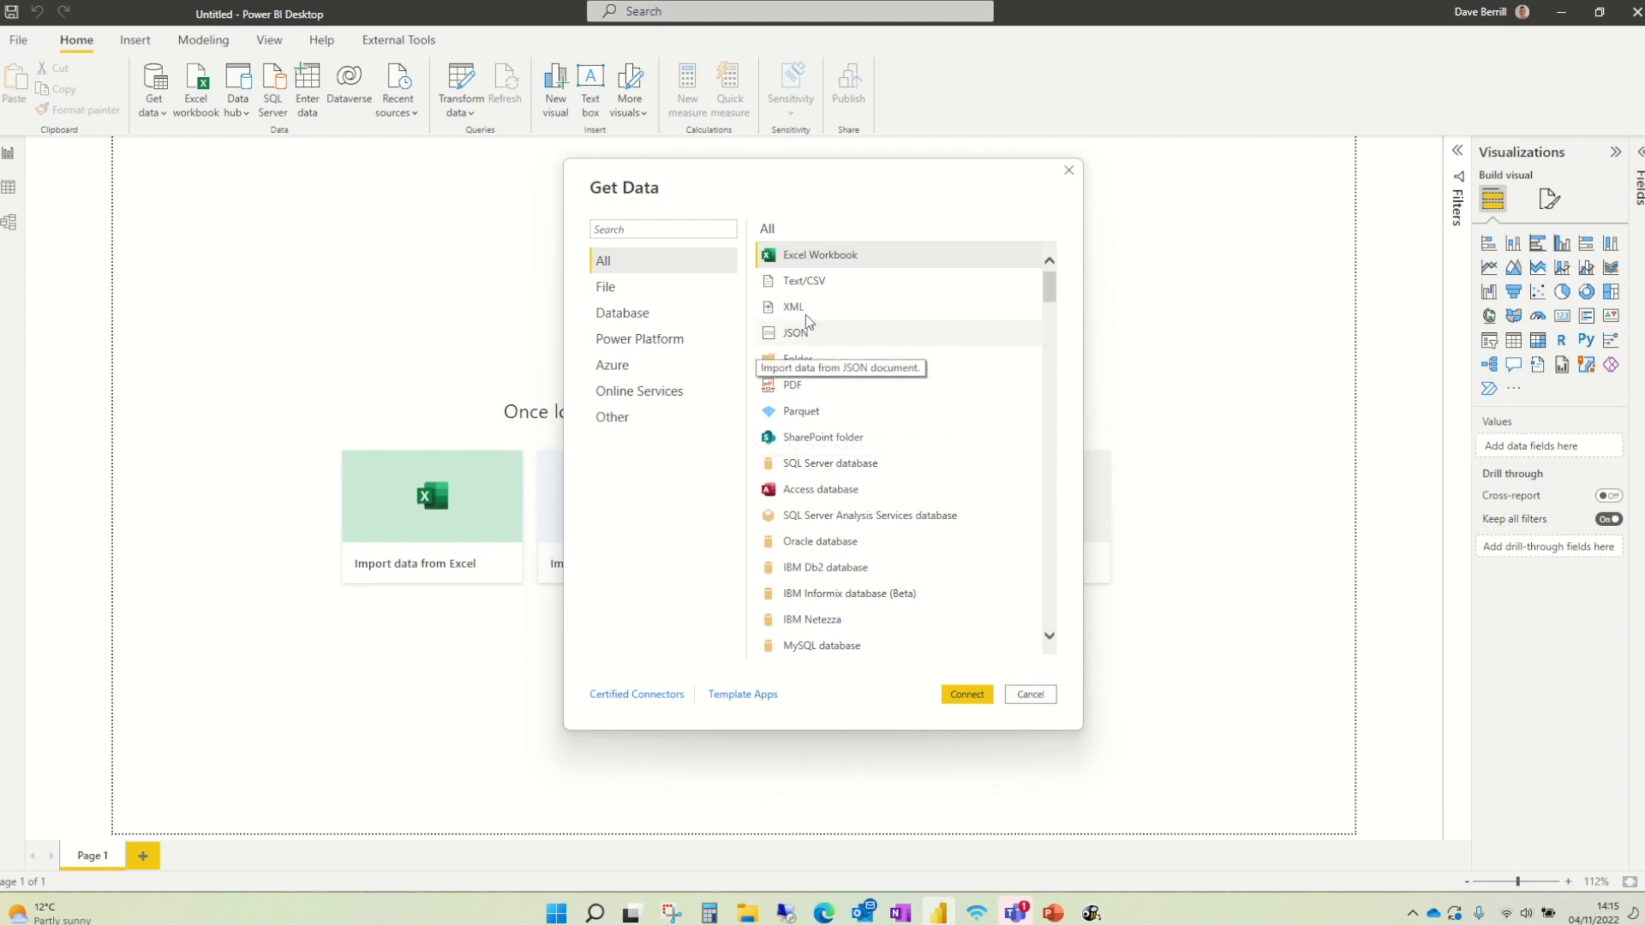
click(1031, 695)
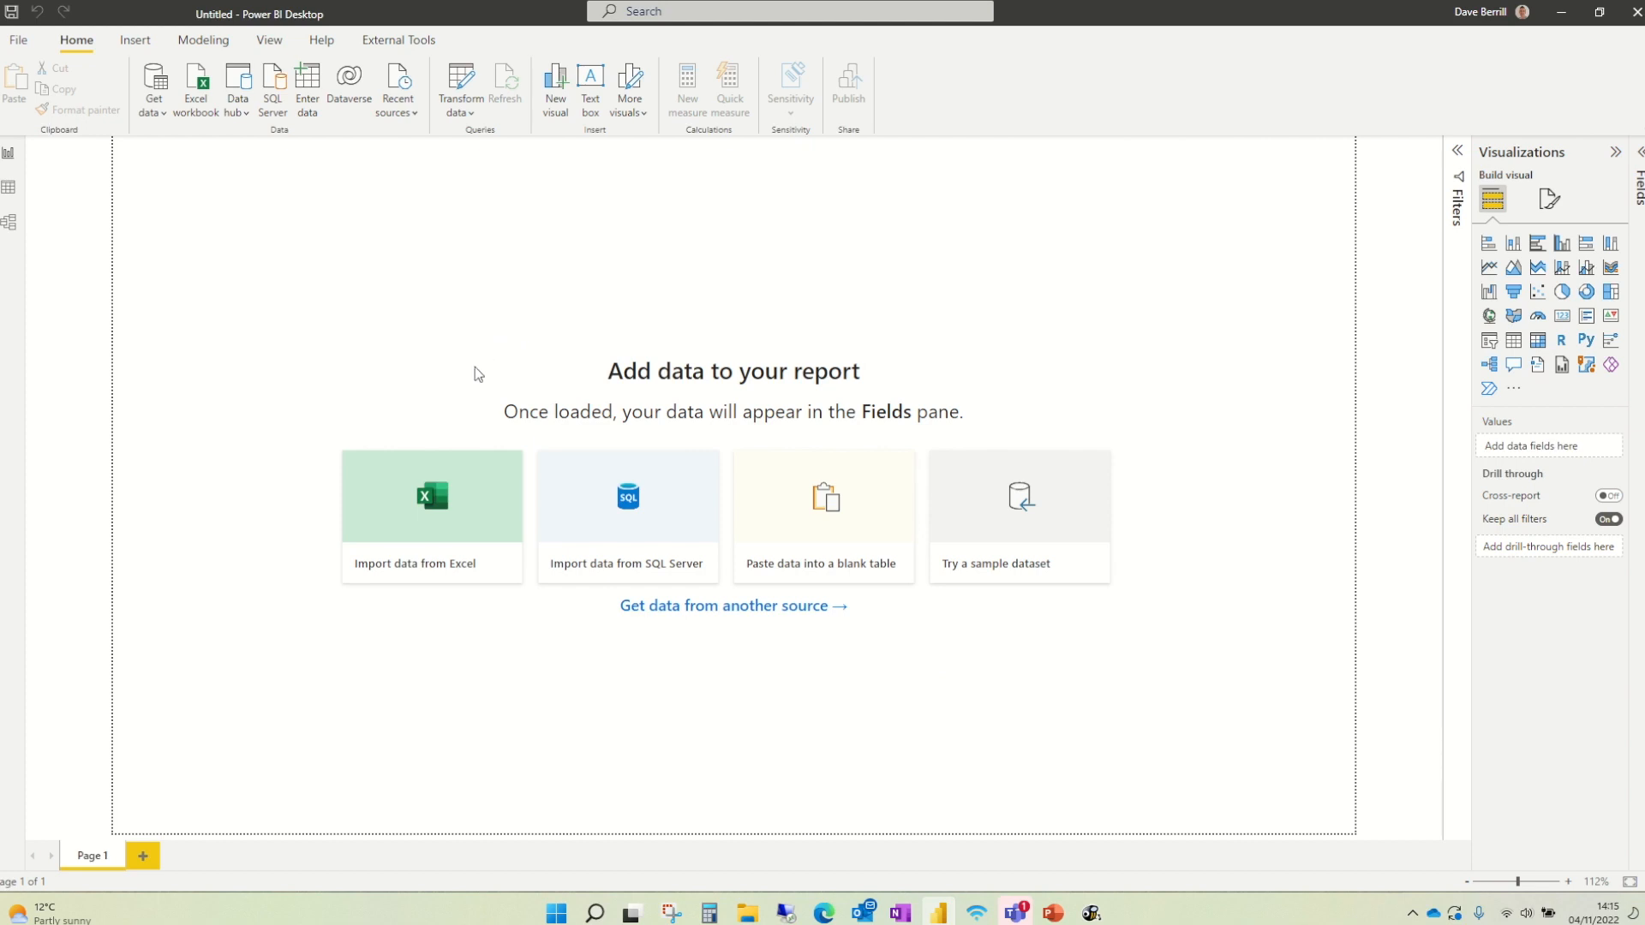
View the SQL Server database connection settings and the Excel workbook file picker, closing each without importing
click(276, 98)
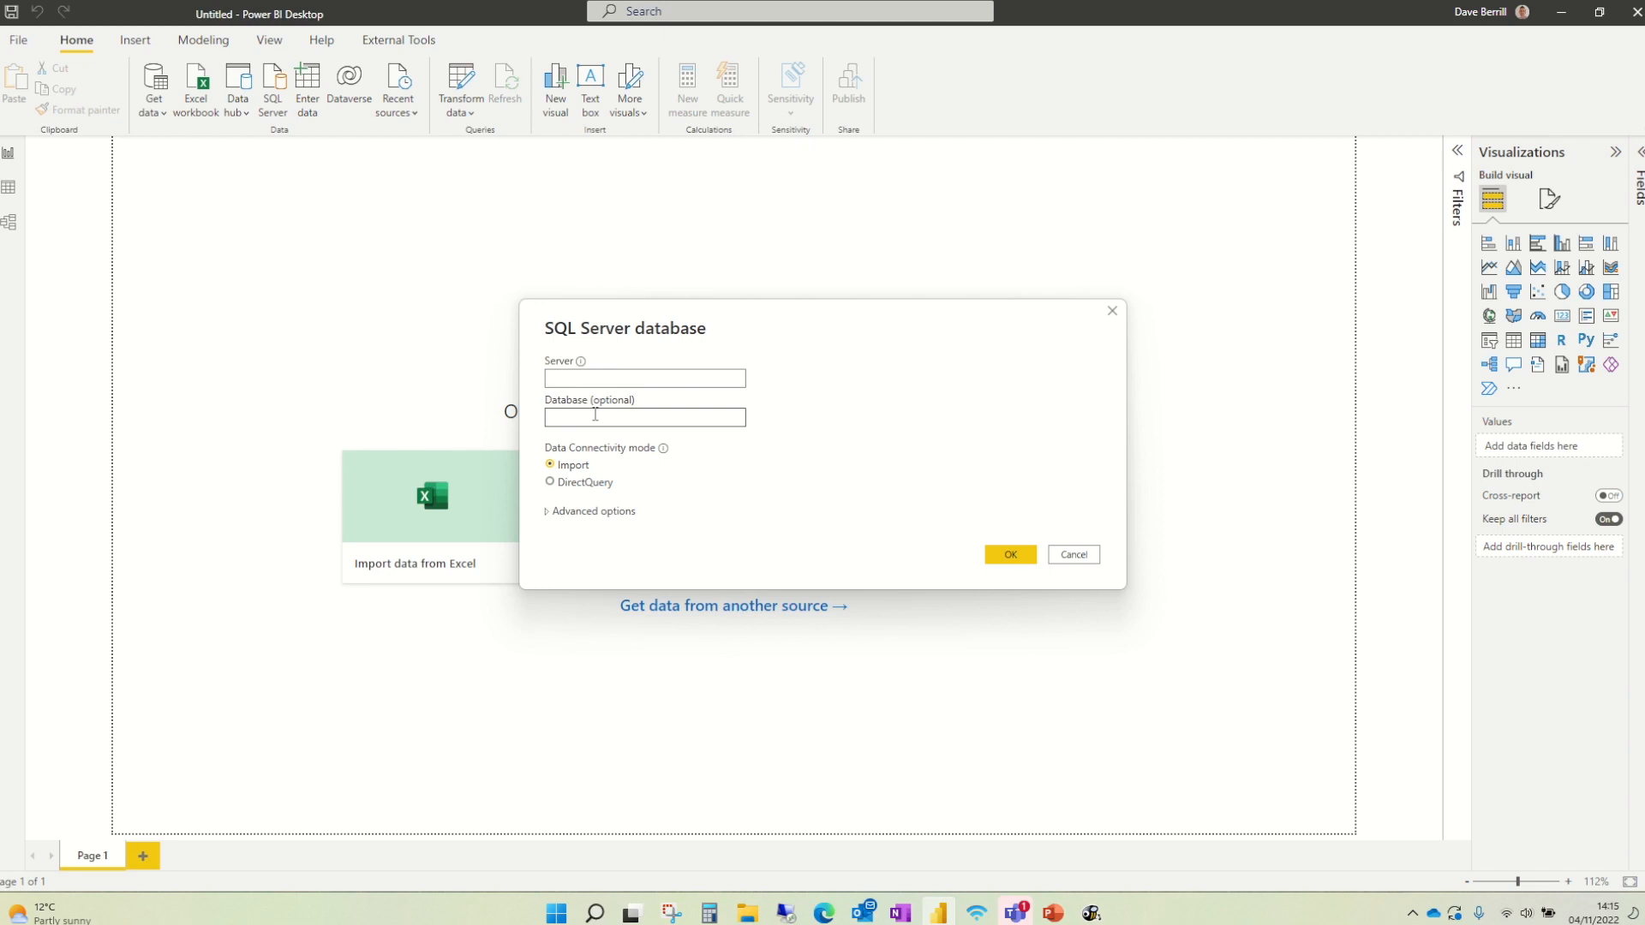
click(1074, 555)
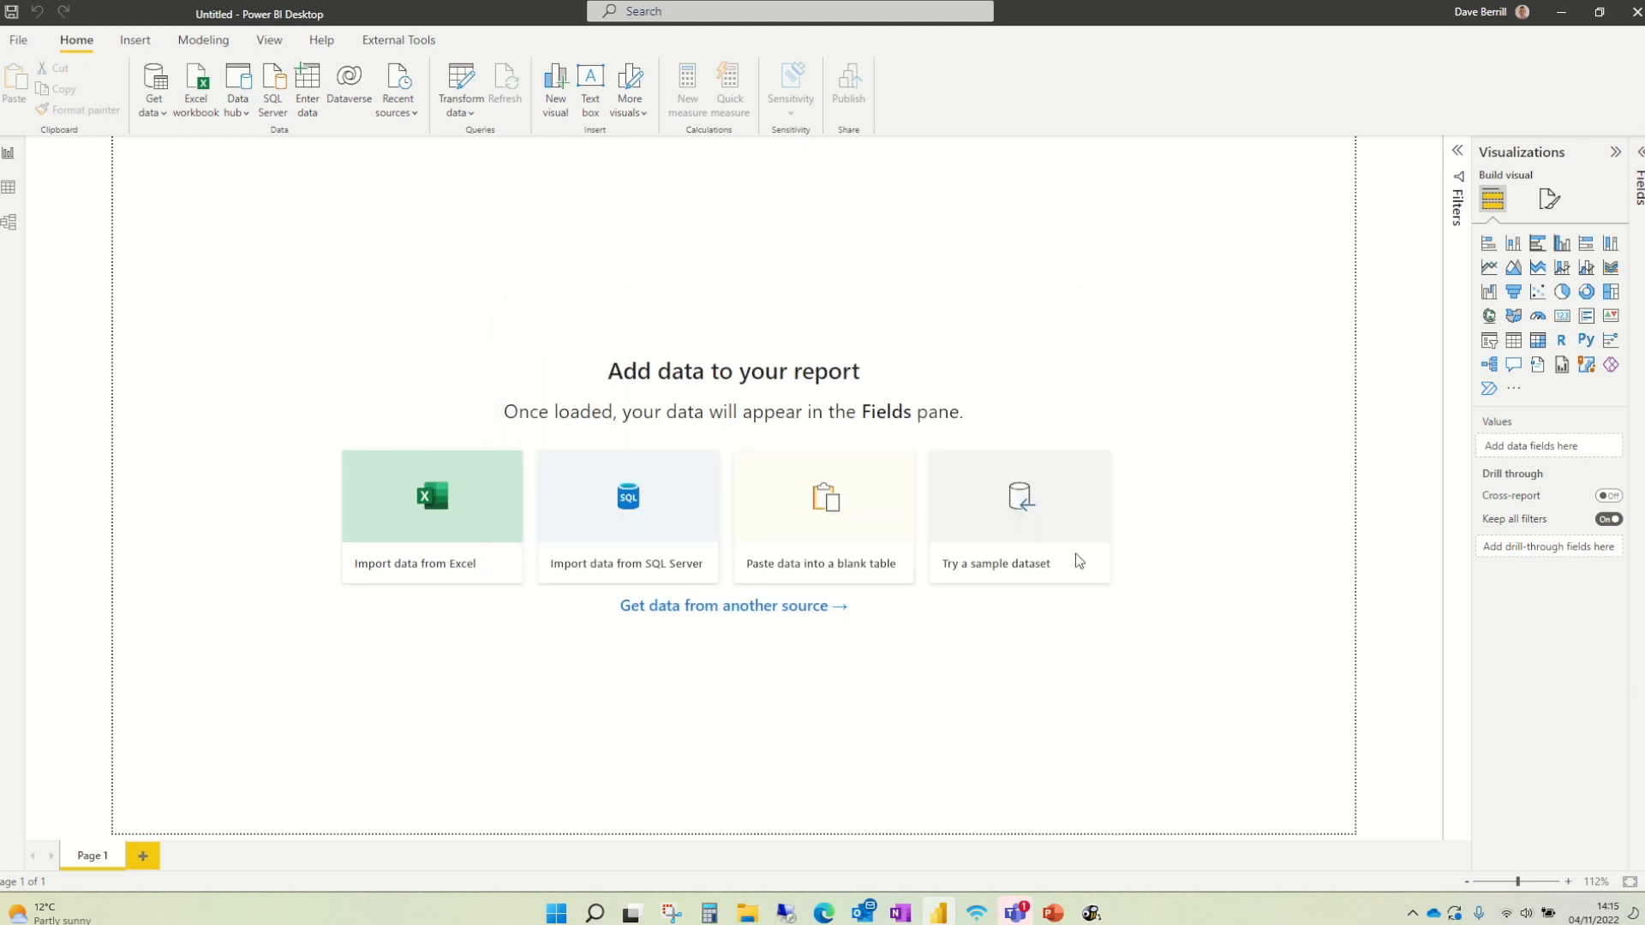
click(202, 94)
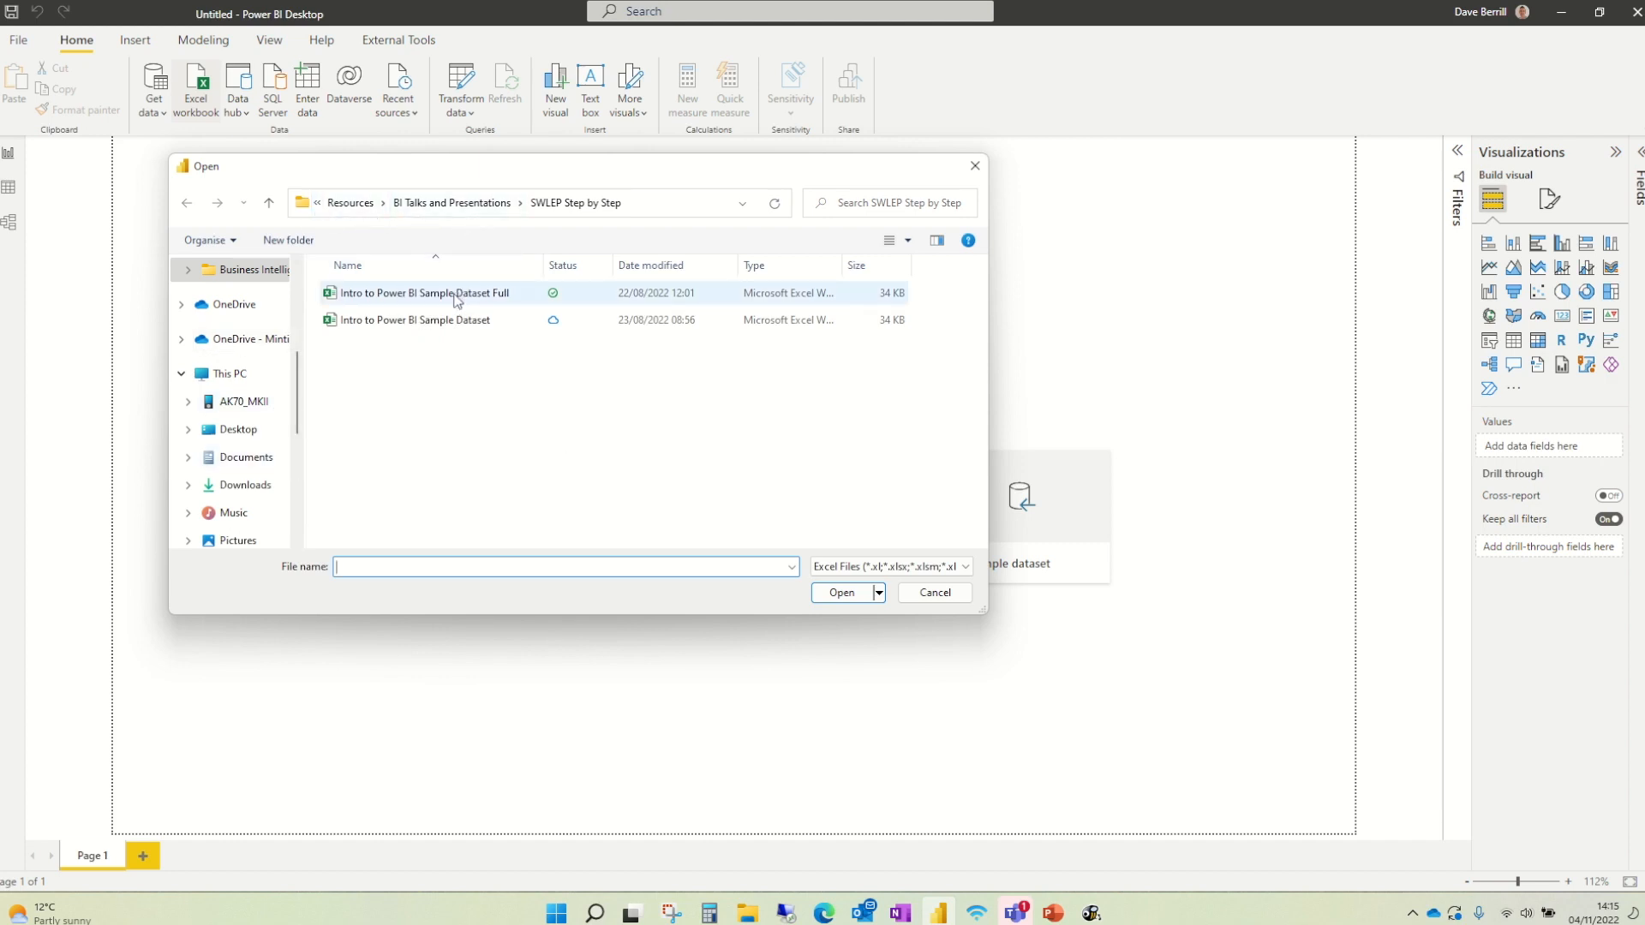
click(975, 166)
View the SharePoint folder connector's site URL settings, then close them without connecting
click(154, 104)
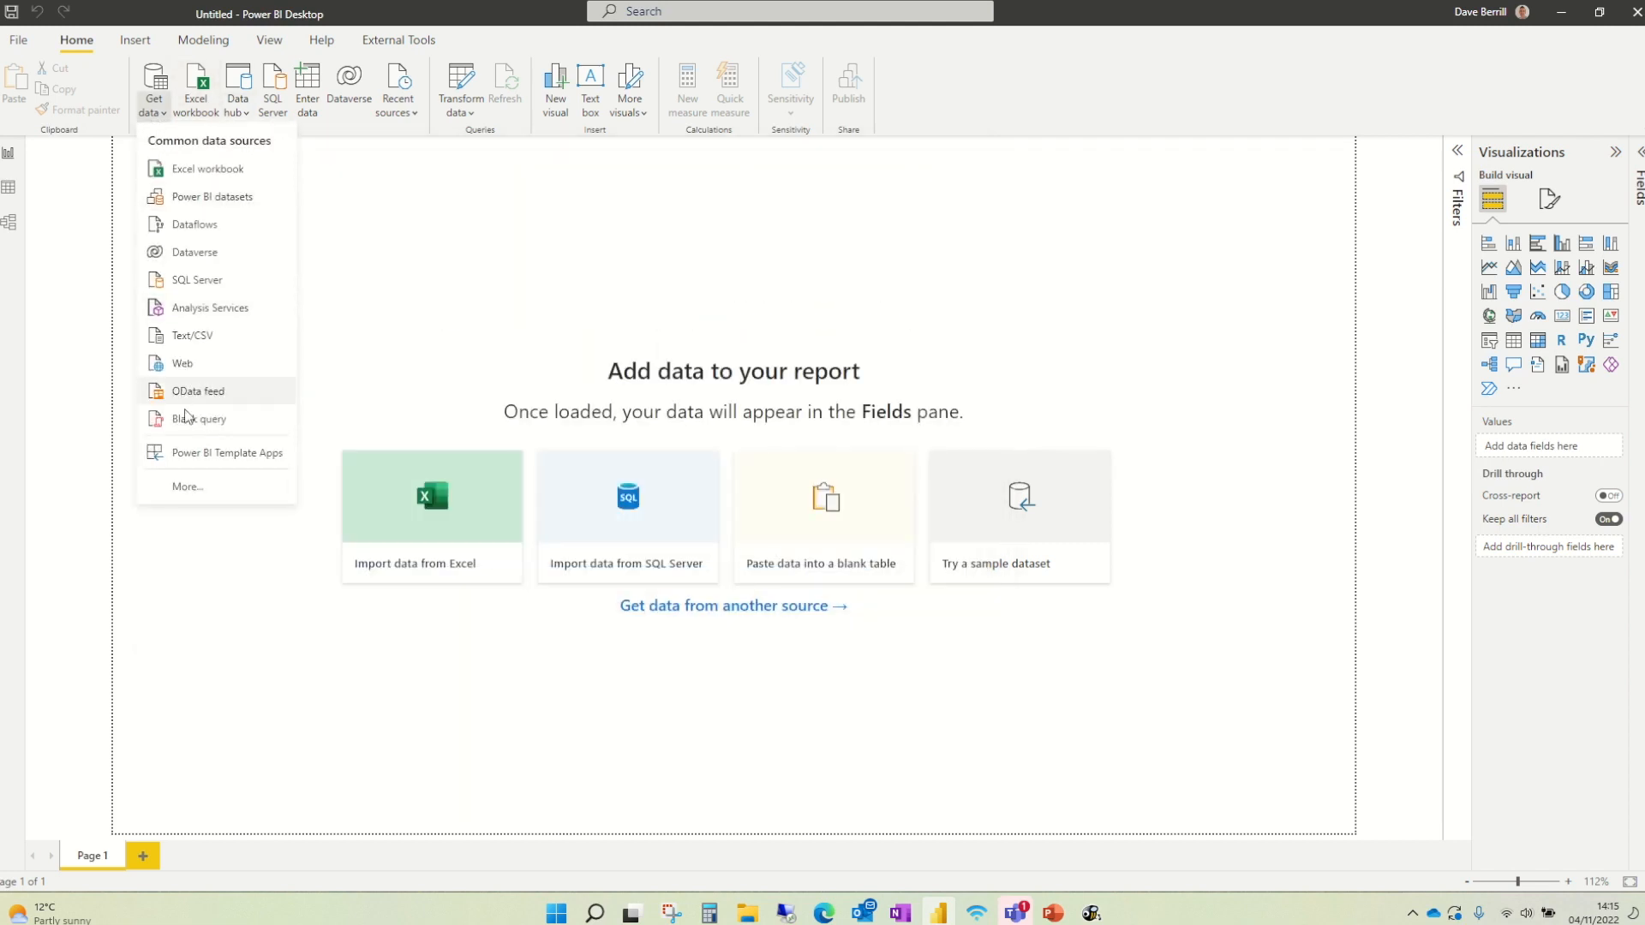
click(199, 486)
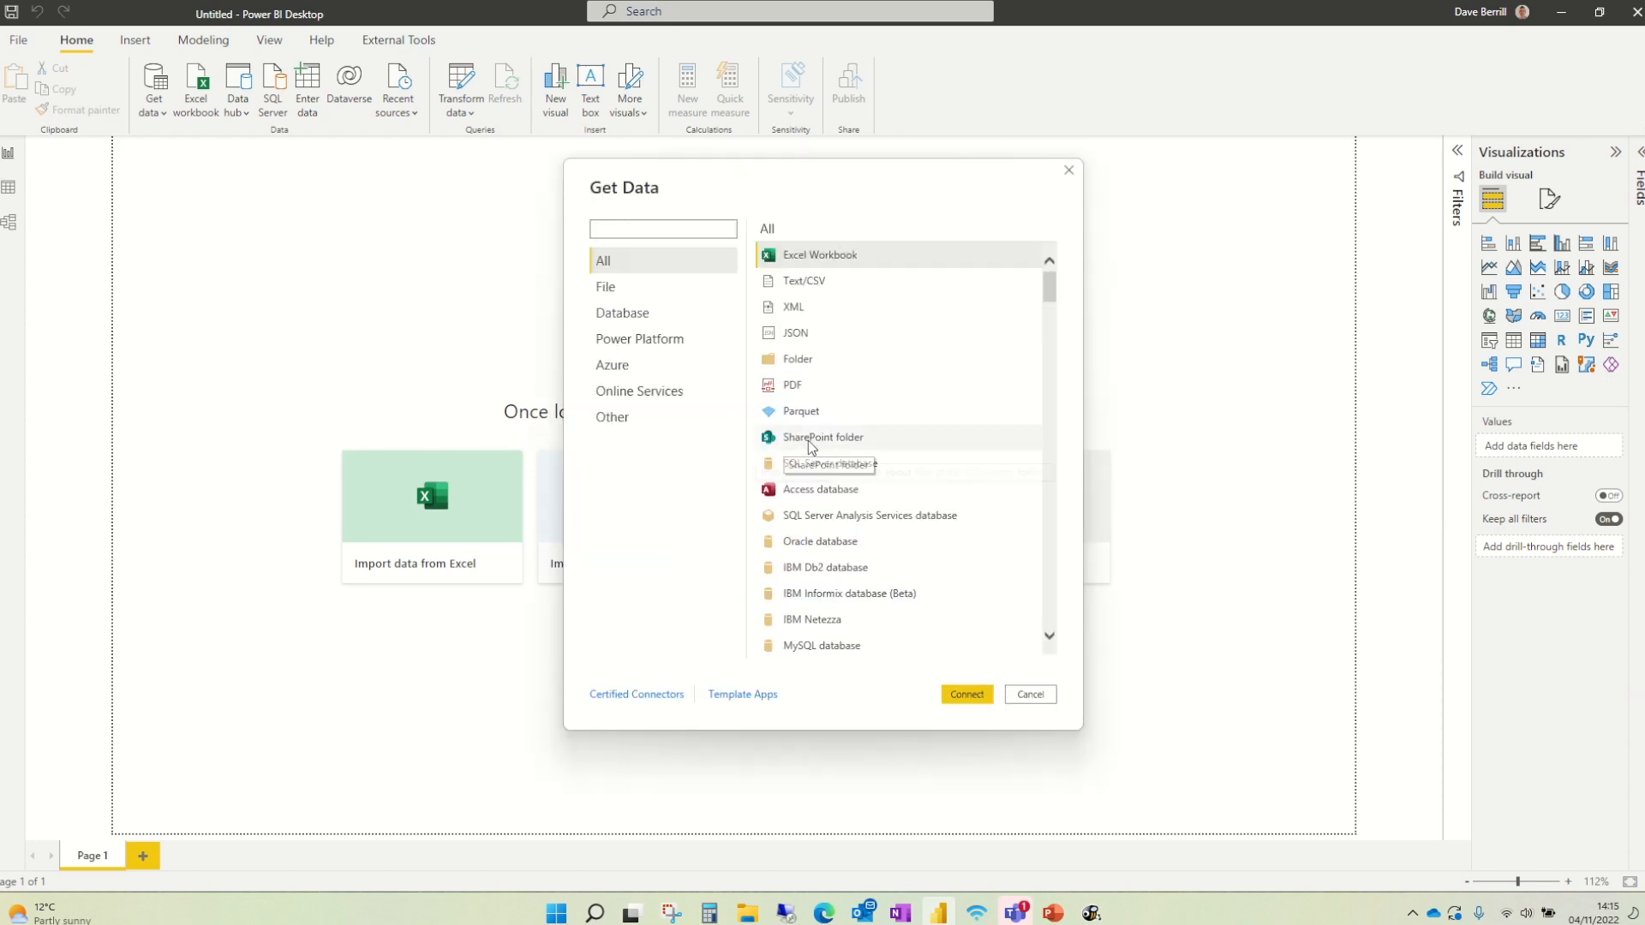
click(809, 439)
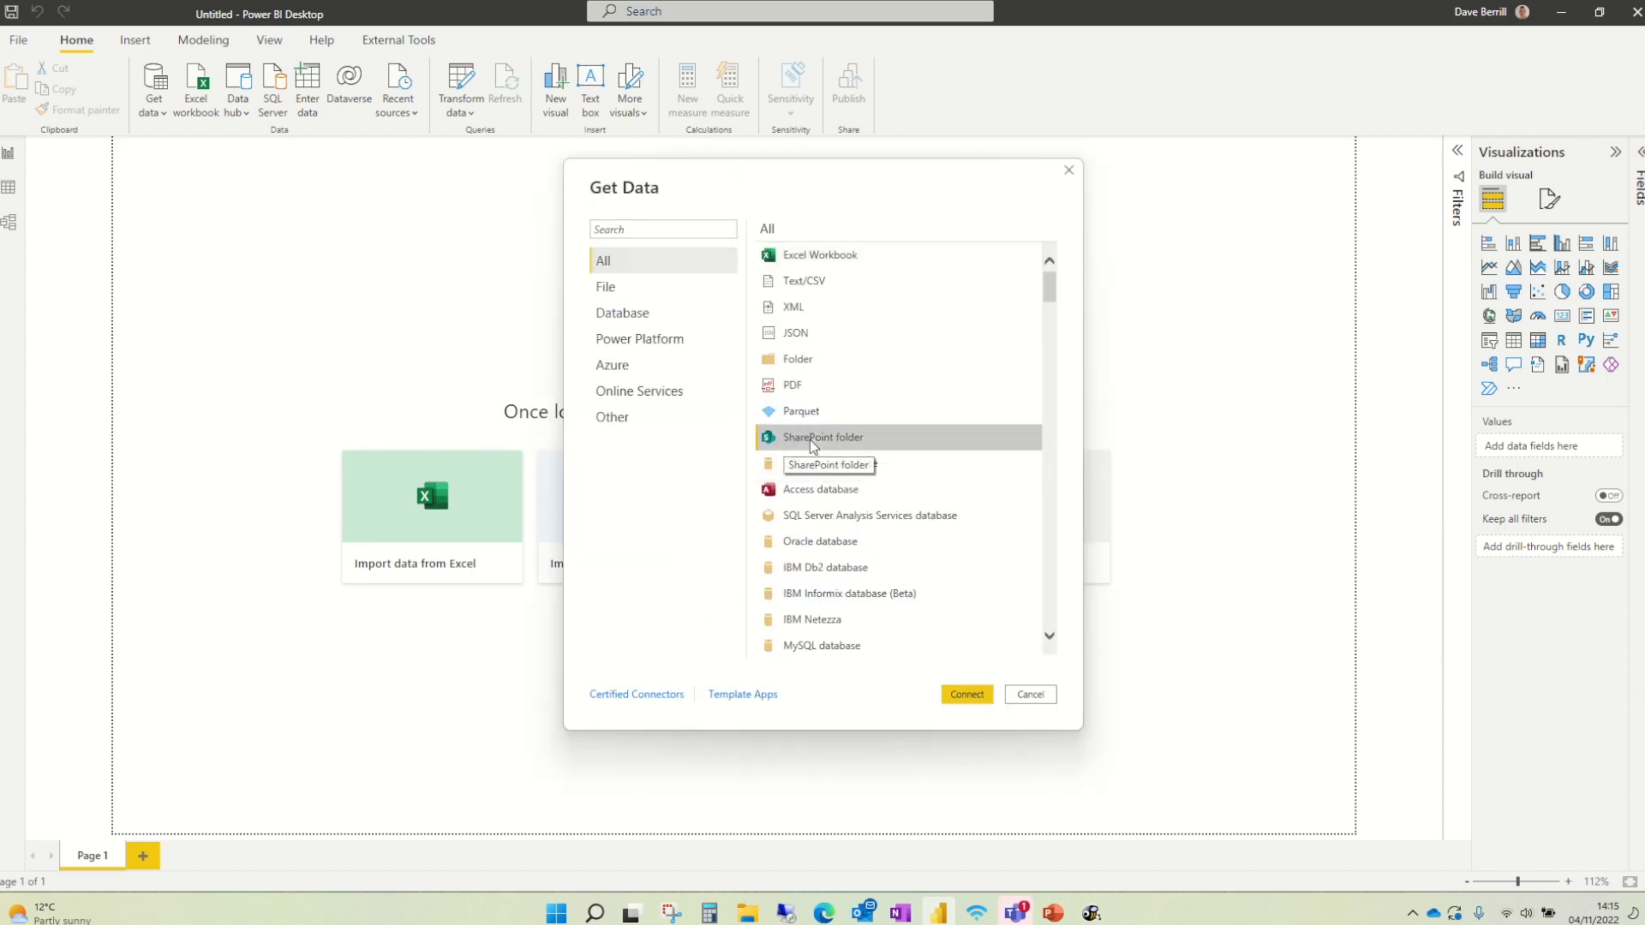
click(965, 697)
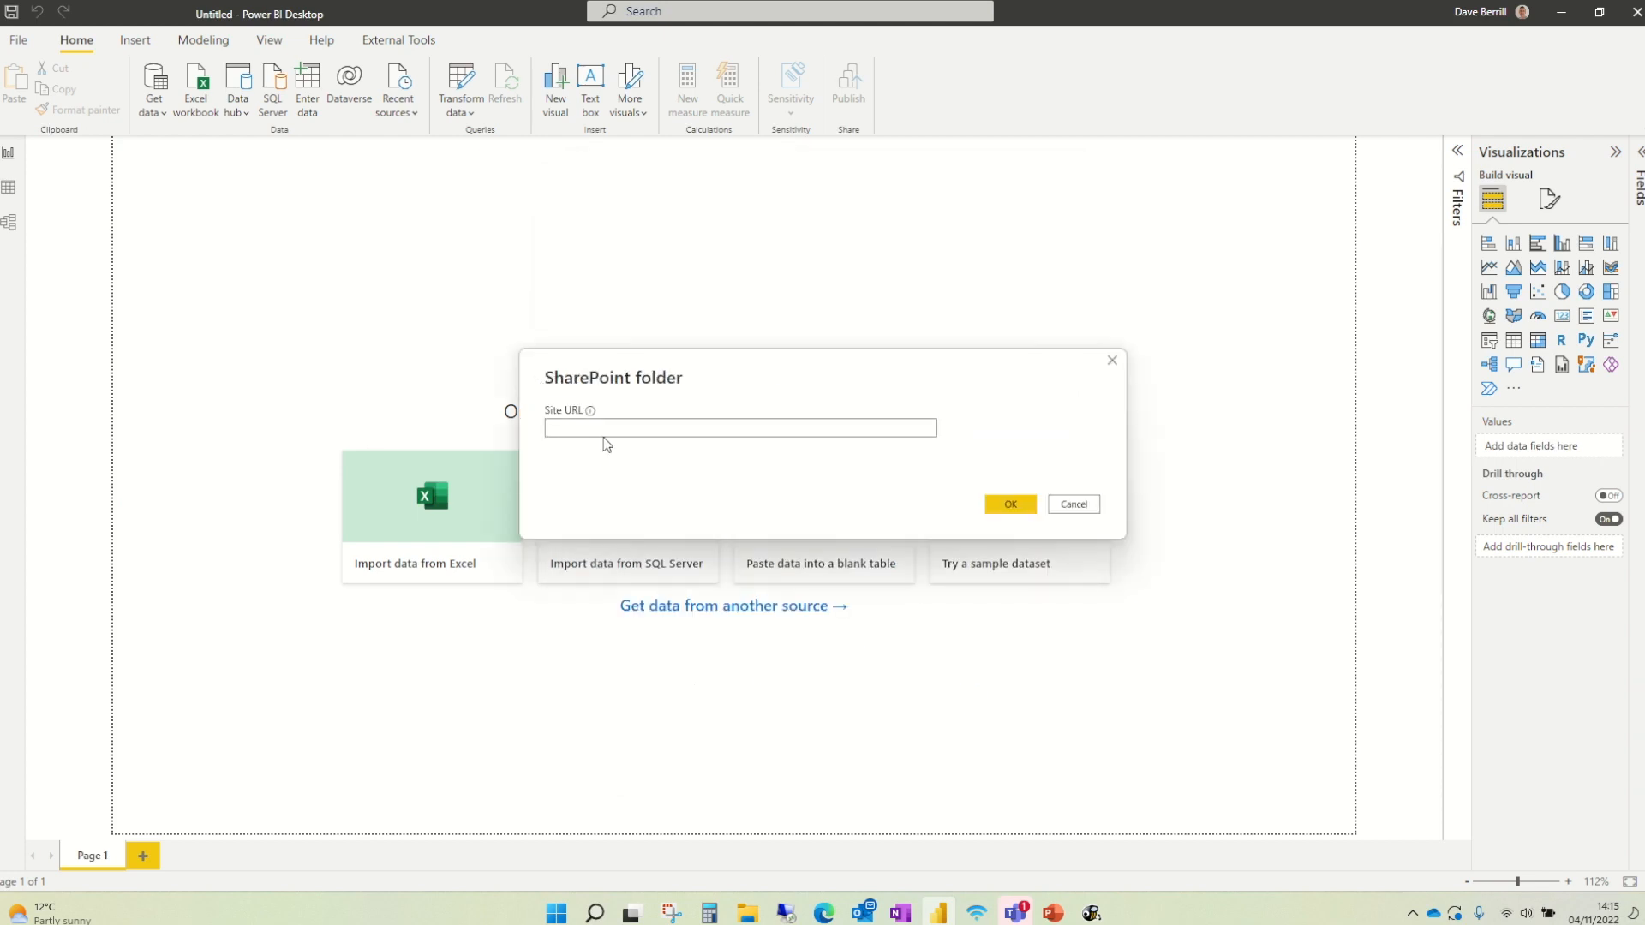
click(599, 429)
click(1073, 503)
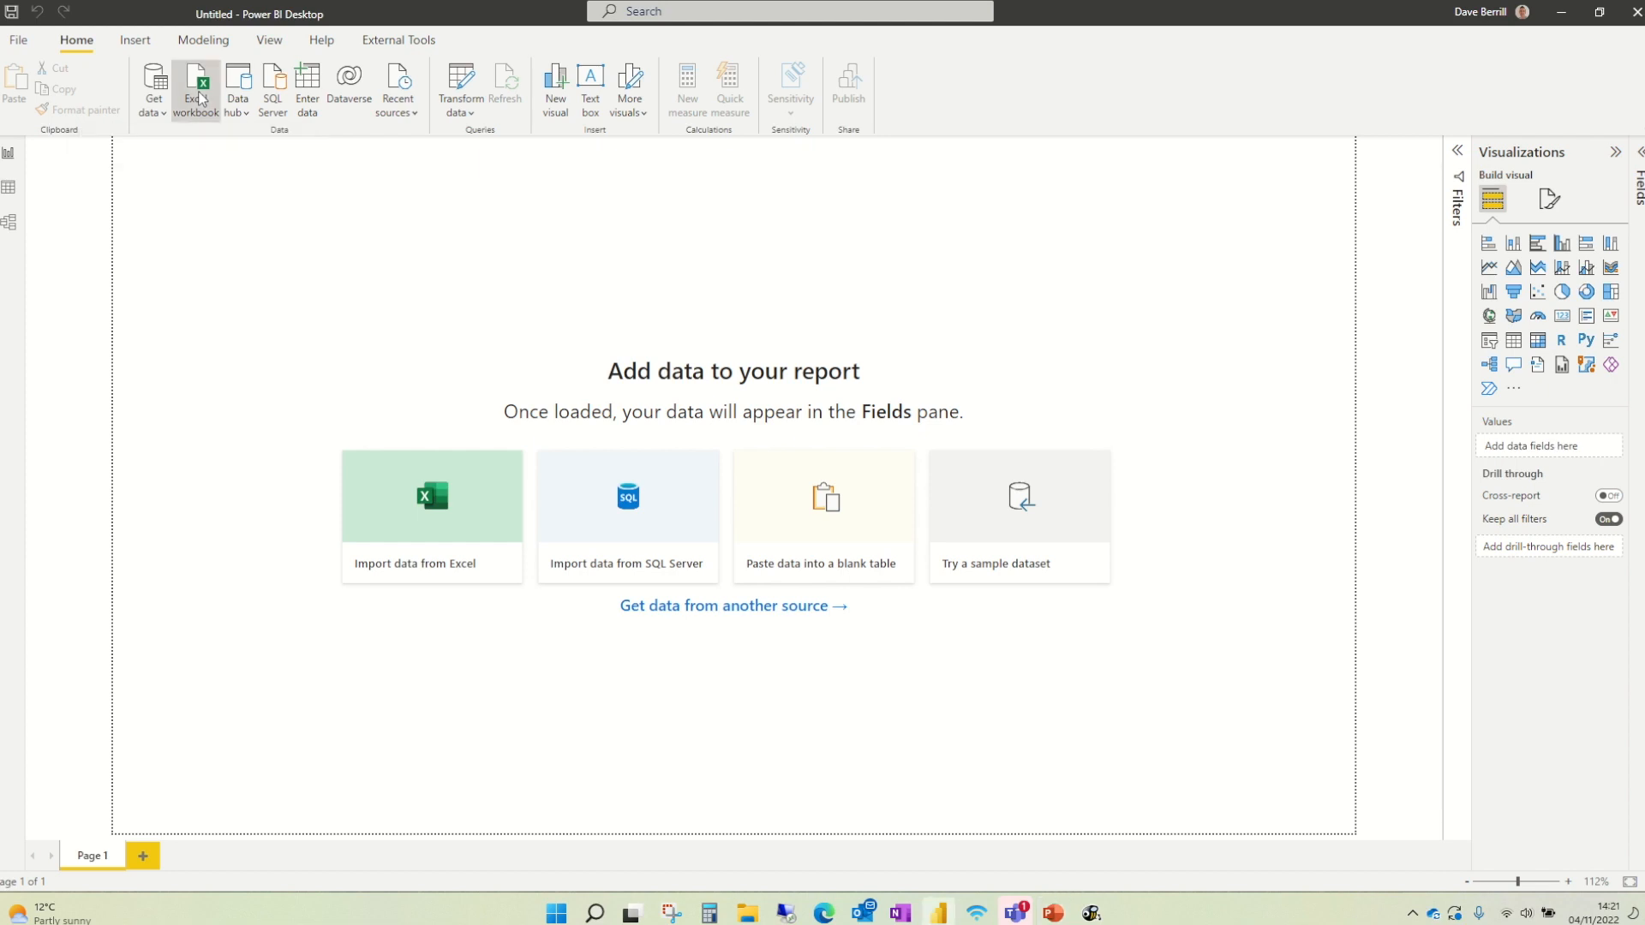
Connect to the Excel workbook "Intro to Power BI Sample Dataset Full" and select its Product Details sheet, previewing the sheet's columns
click(199, 99)
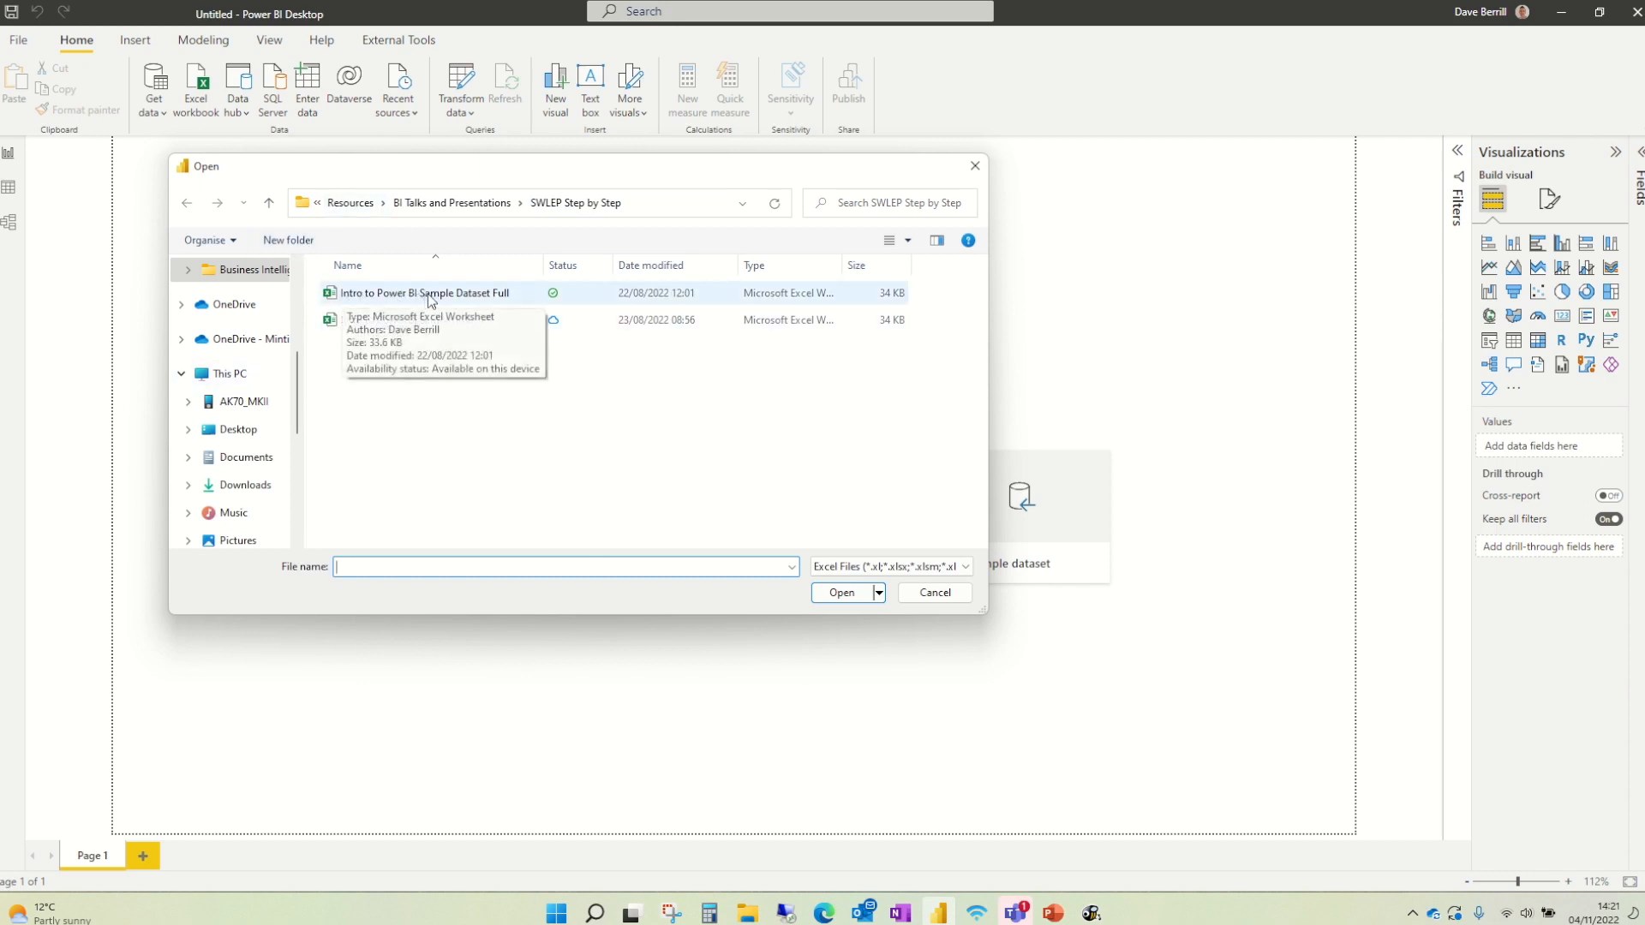
double_click(460, 294)
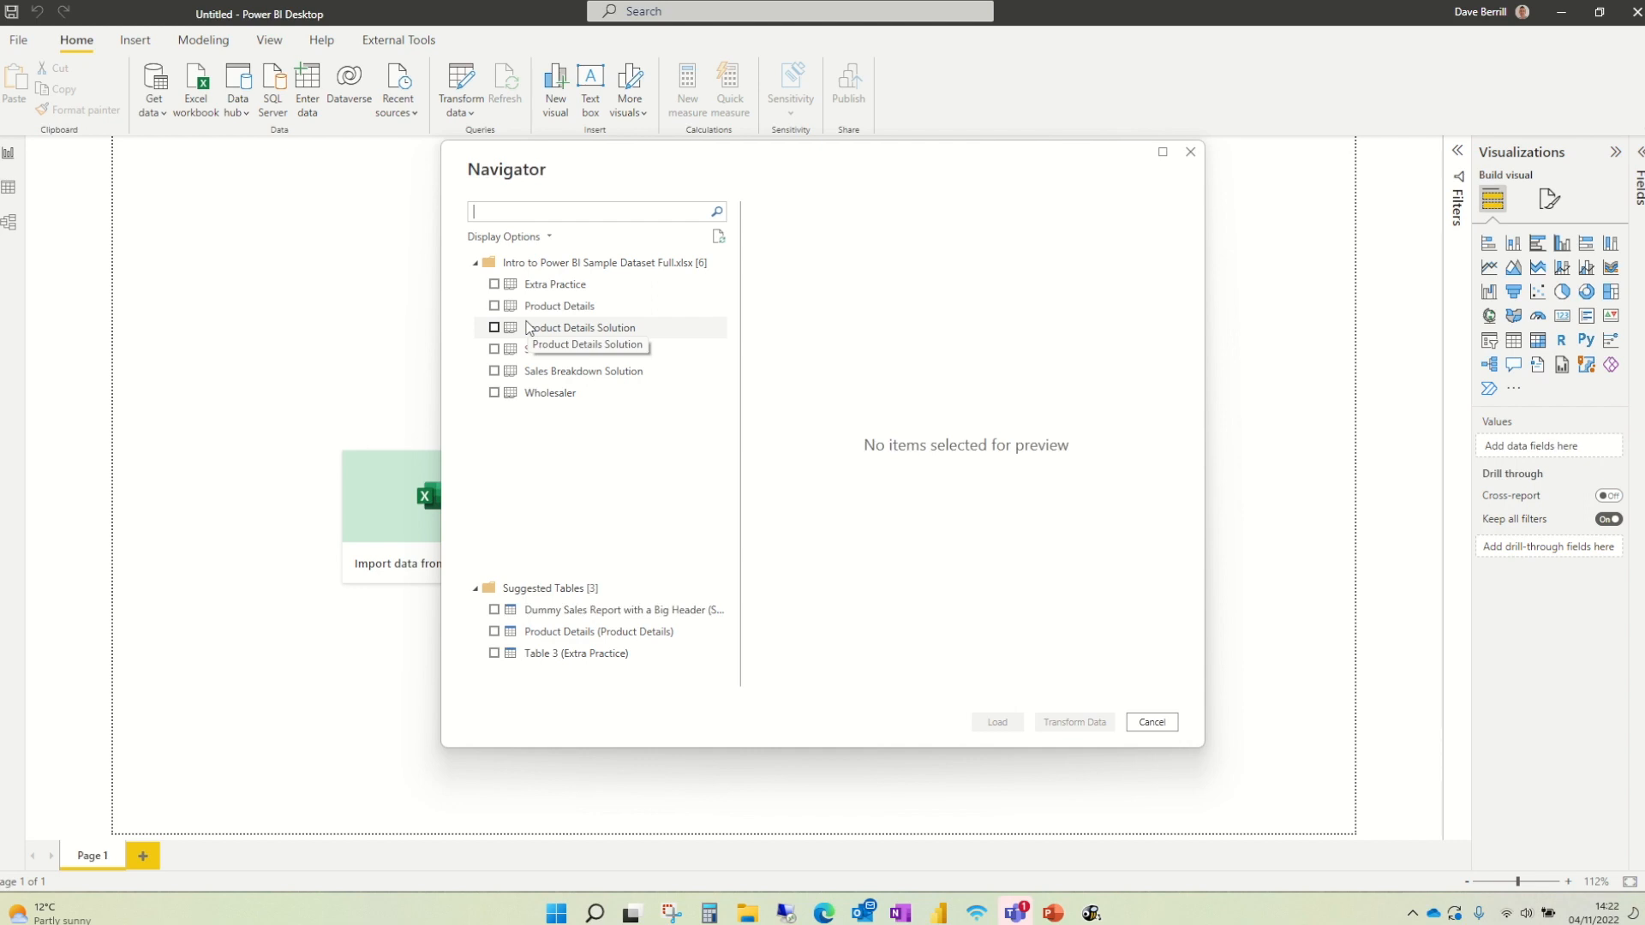
click(494, 306)
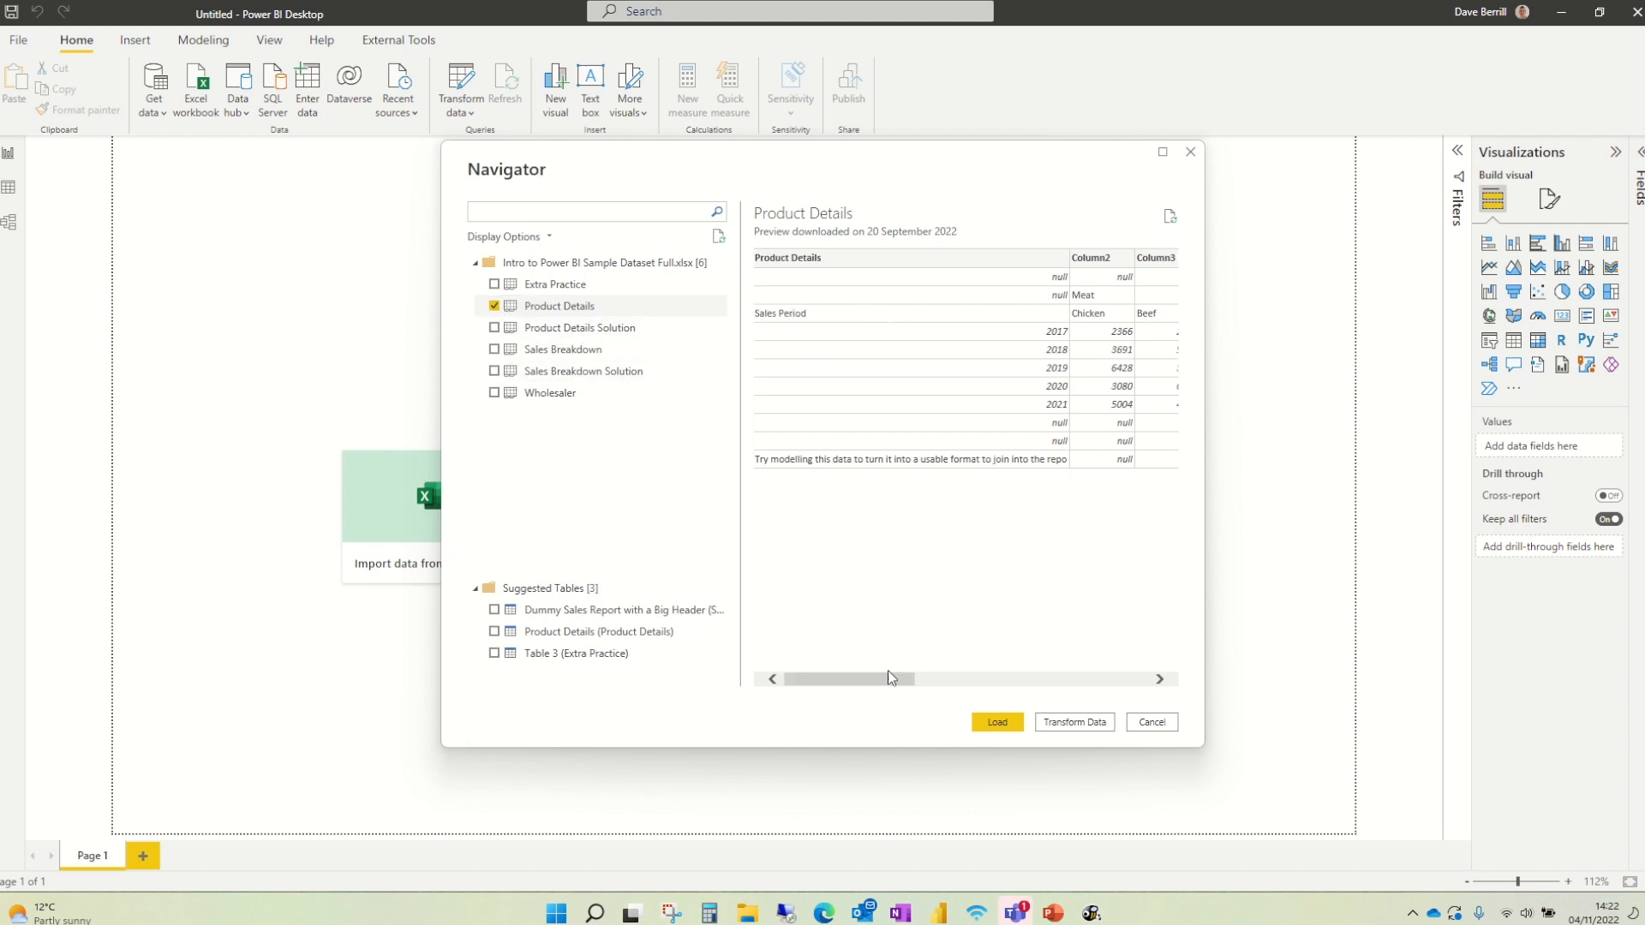
drag(877, 676, 963, 689)
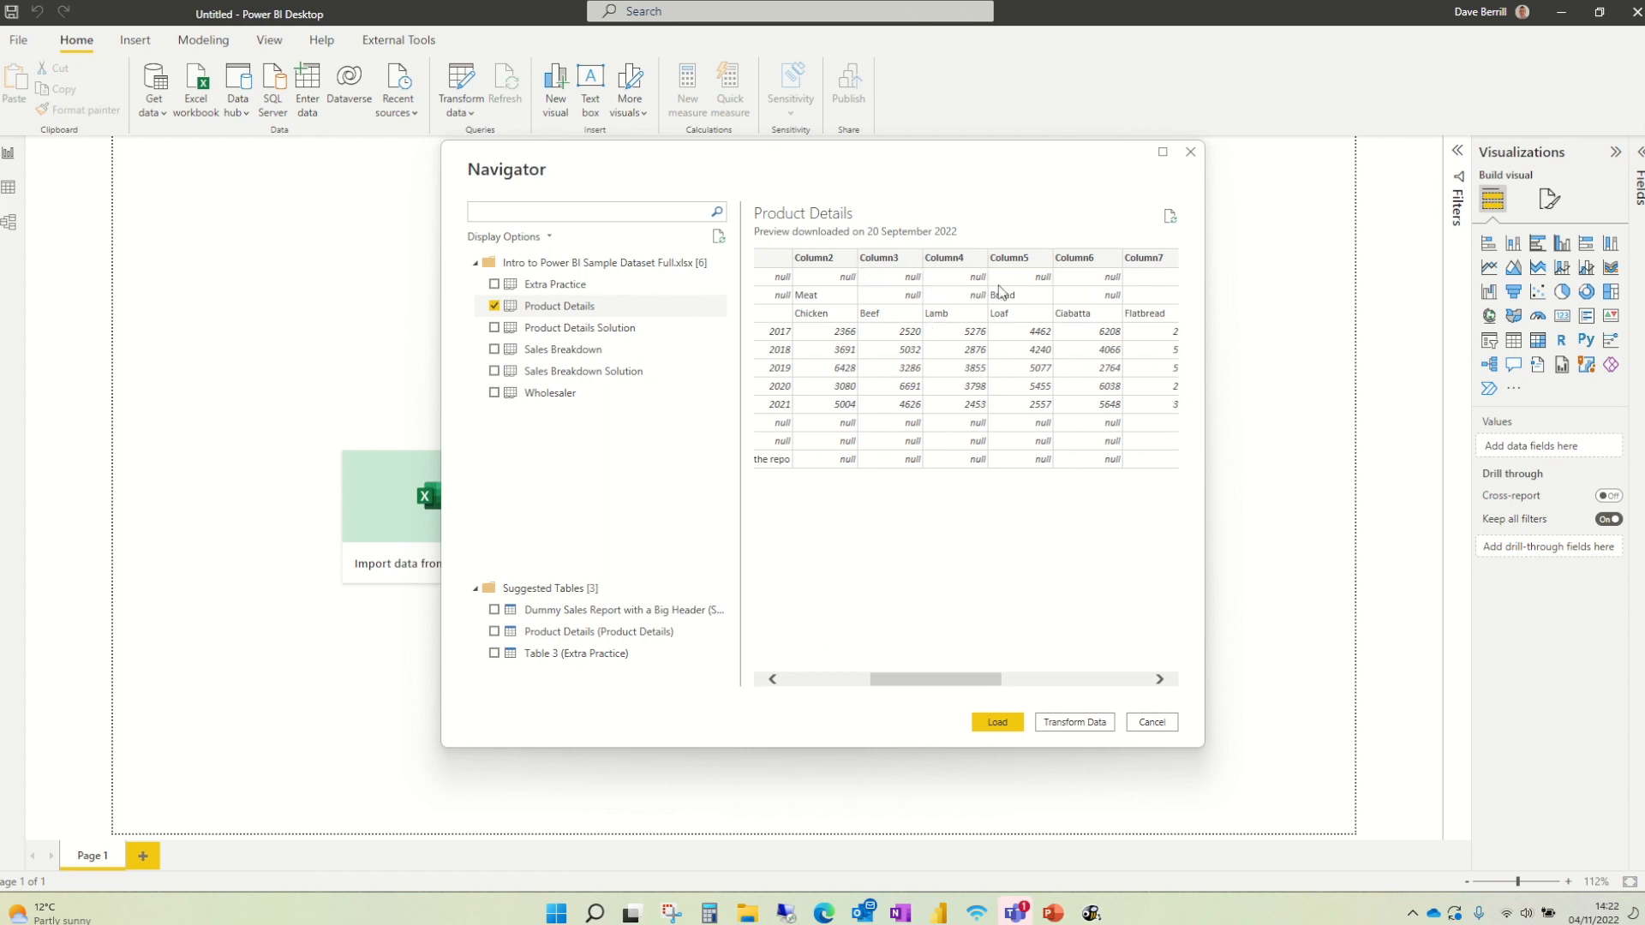
drag(944, 675, 857, 681)
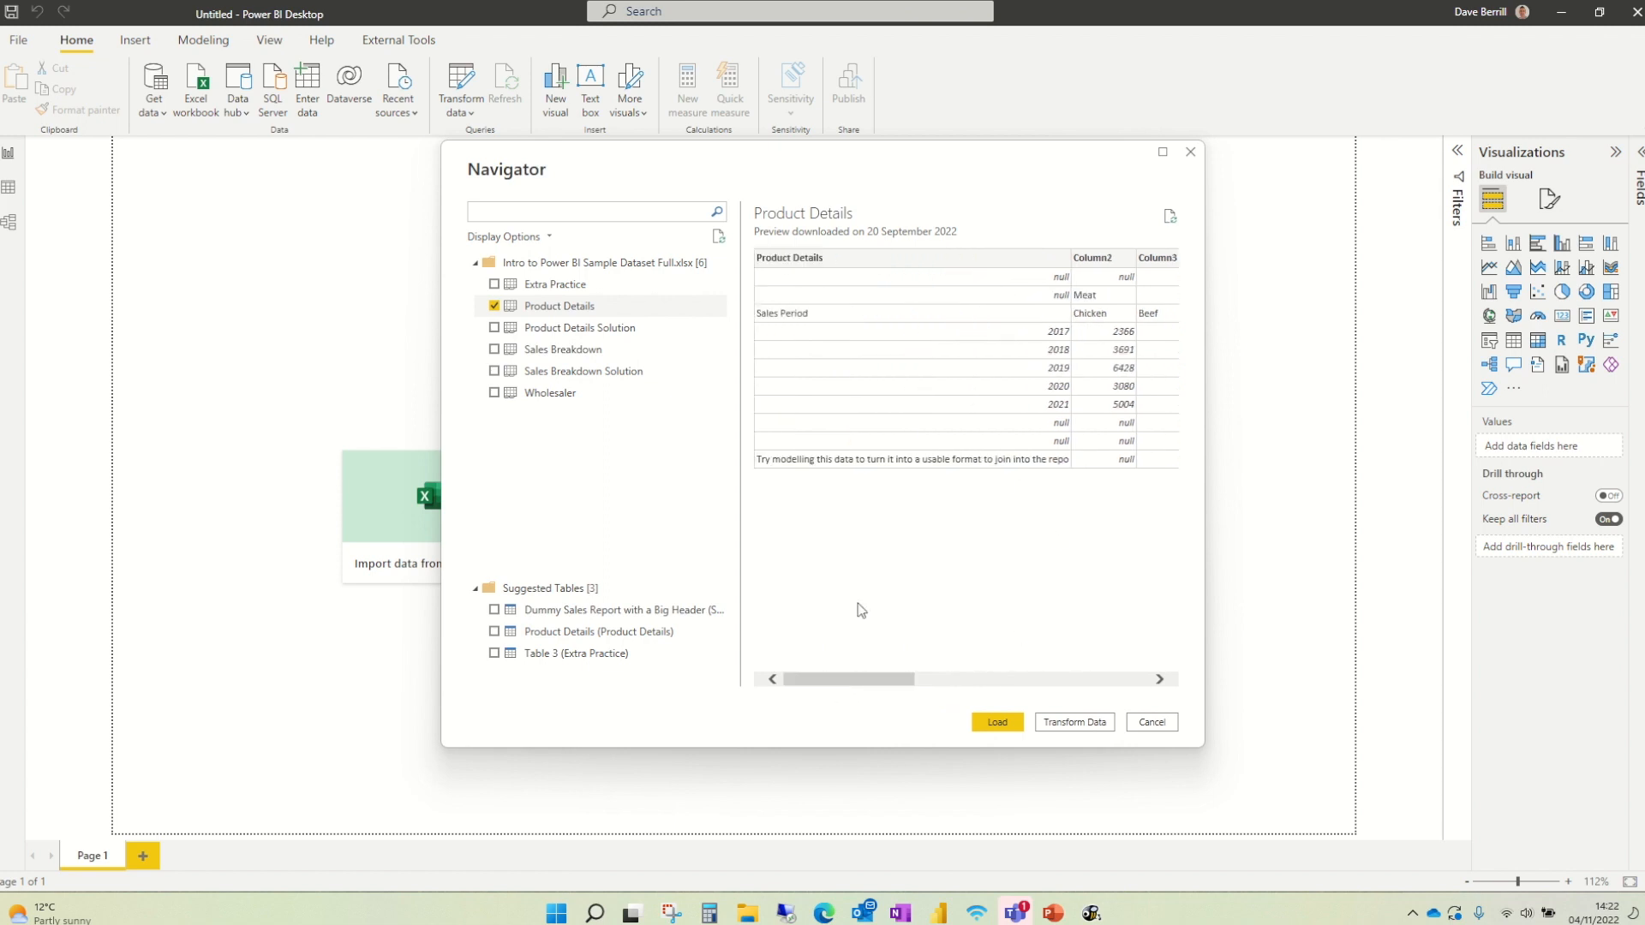
Add the Sales Breakdown and Wholesaler sheets to the import selection and load all selected sheets into the report
click(493, 349)
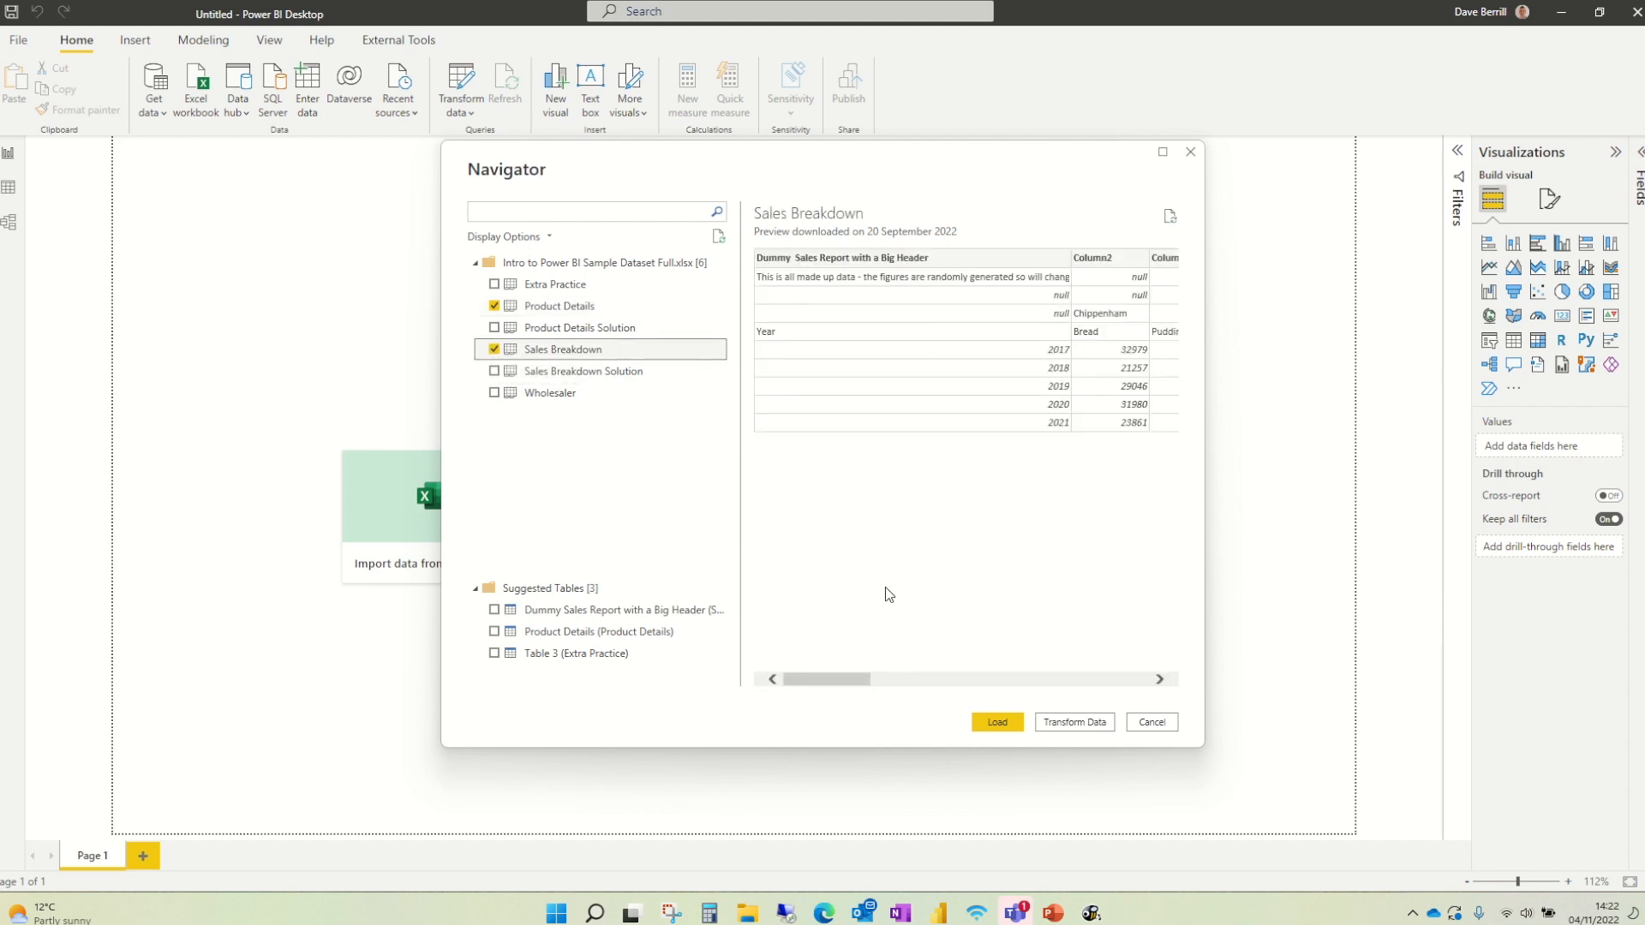
drag(848, 681, 883, 681)
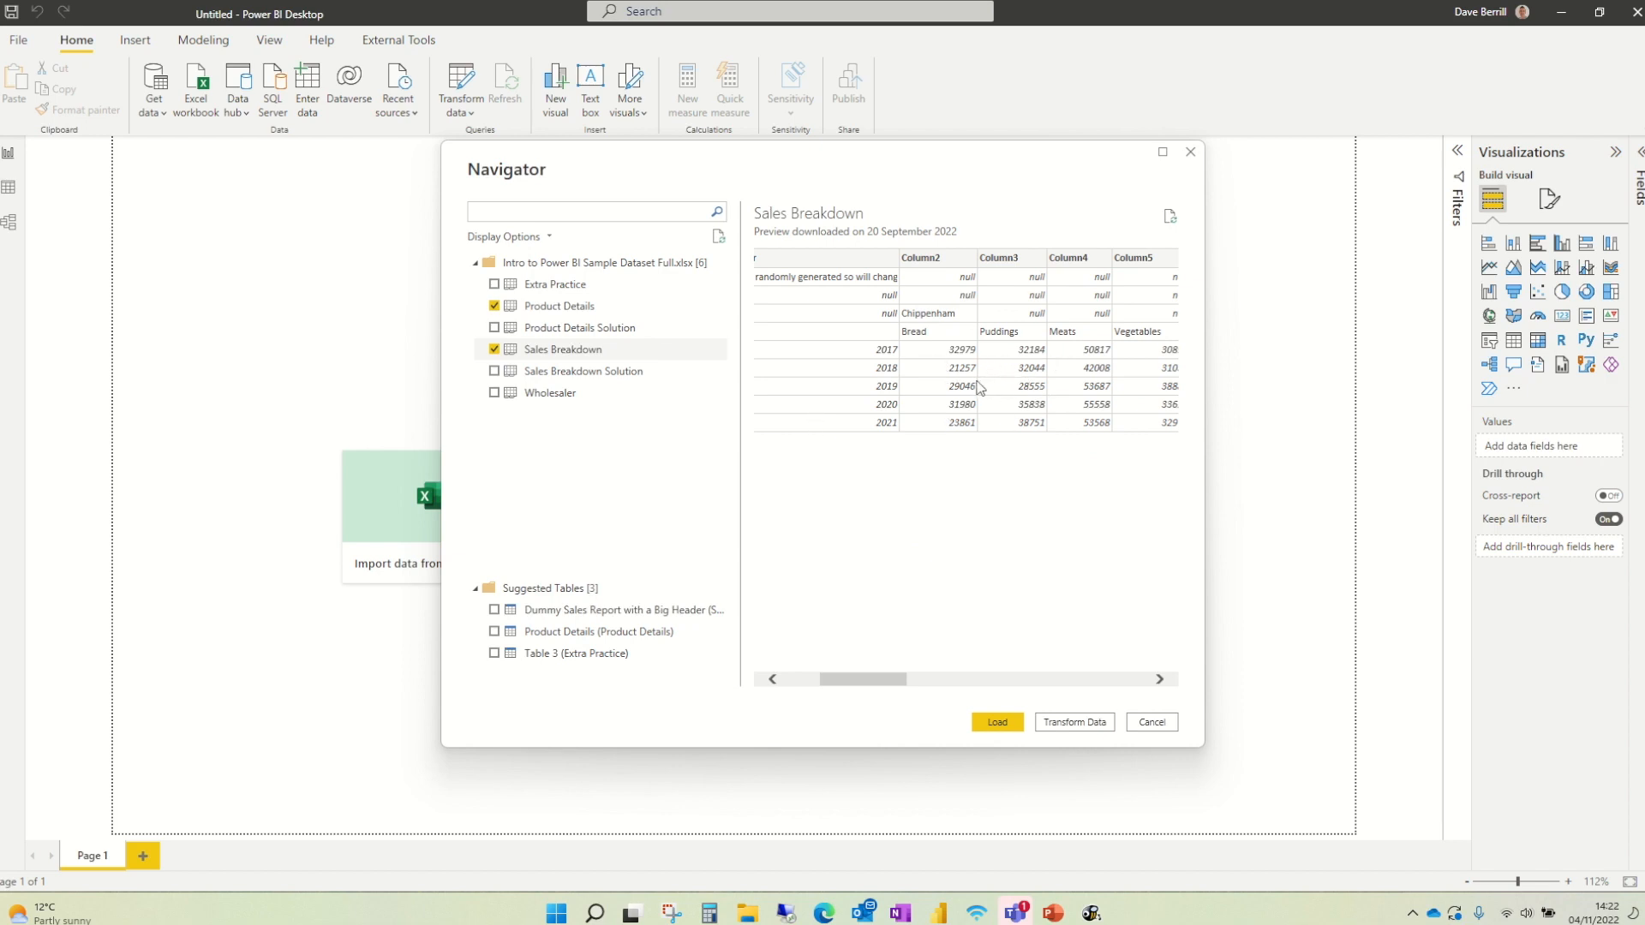
click(496, 393)
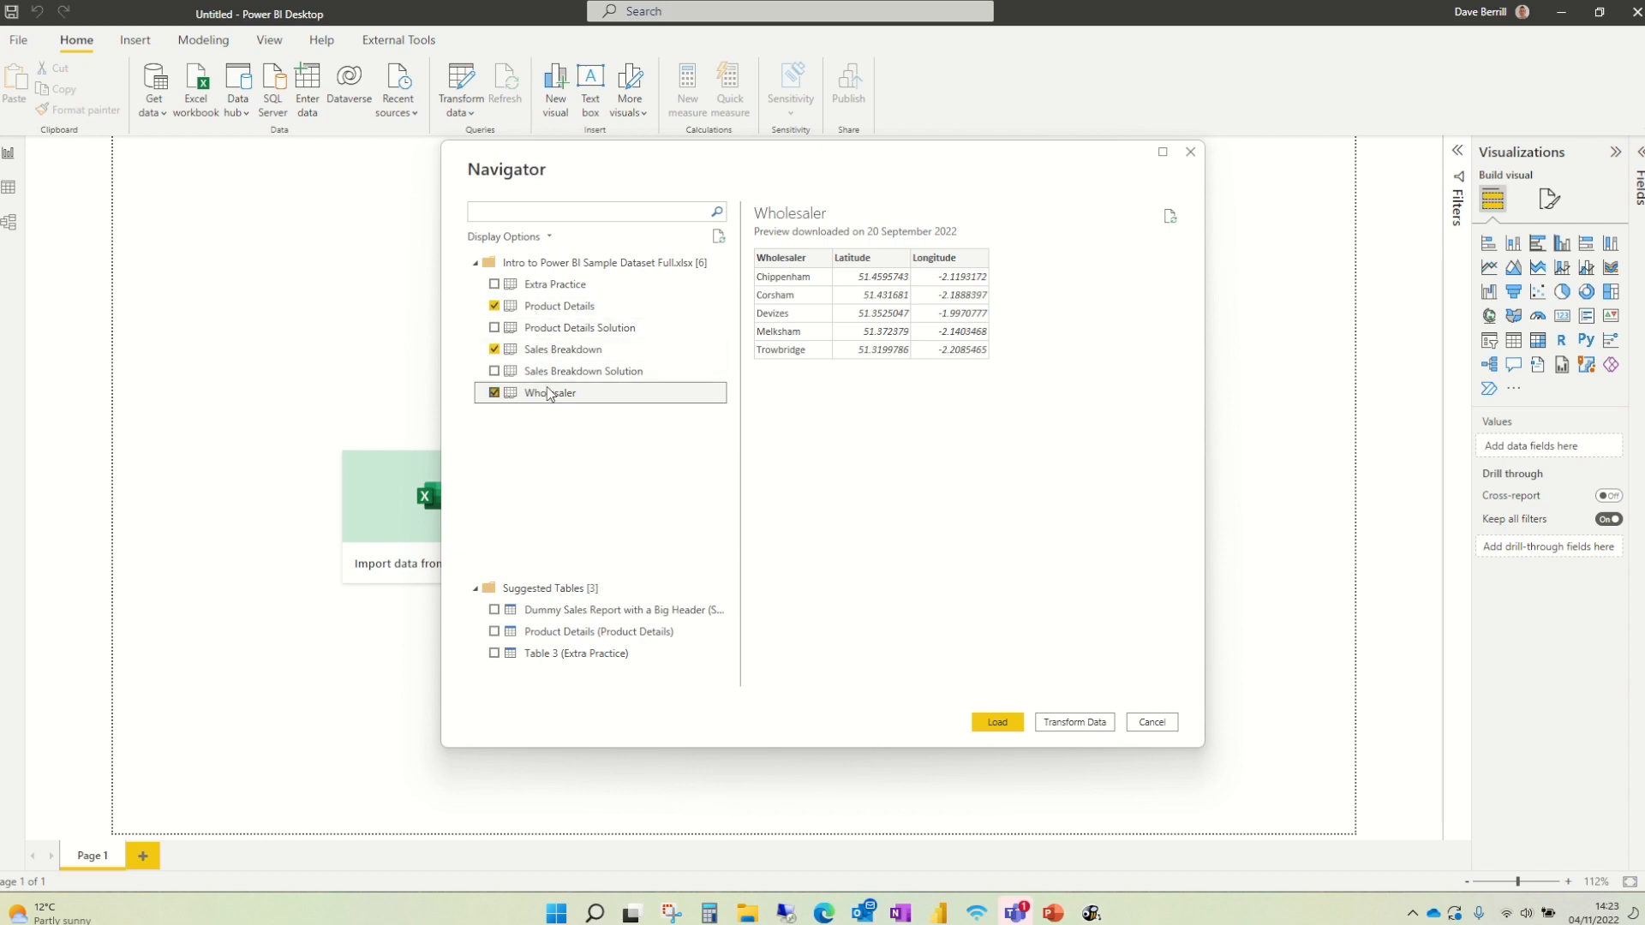
click(494, 394)
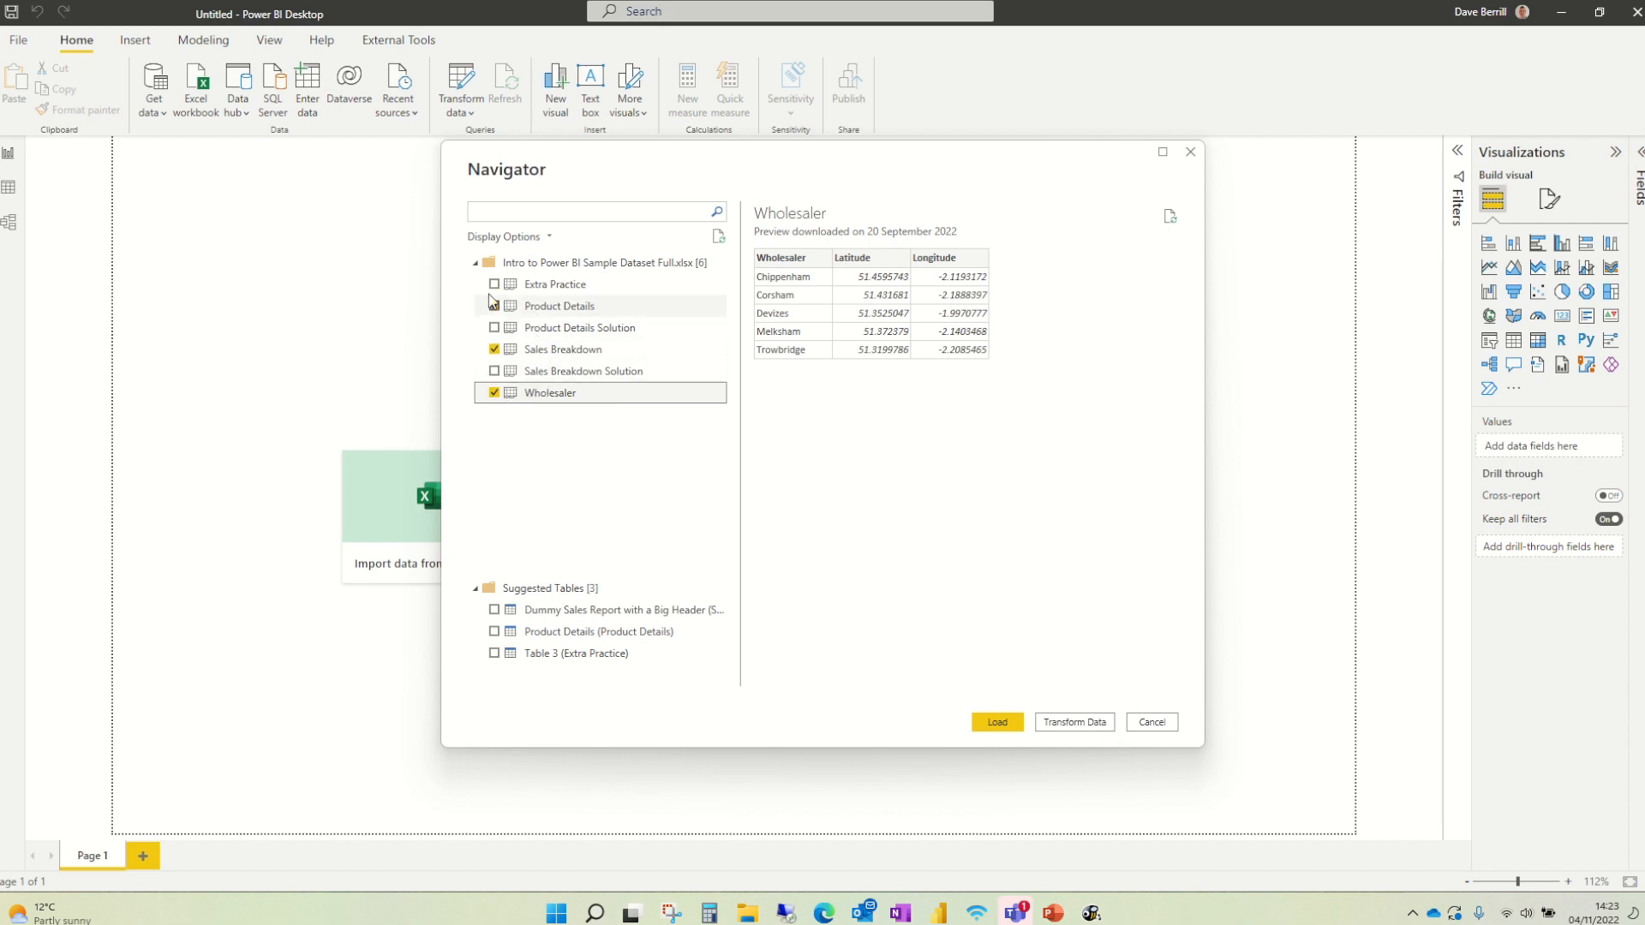
click(993, 723)
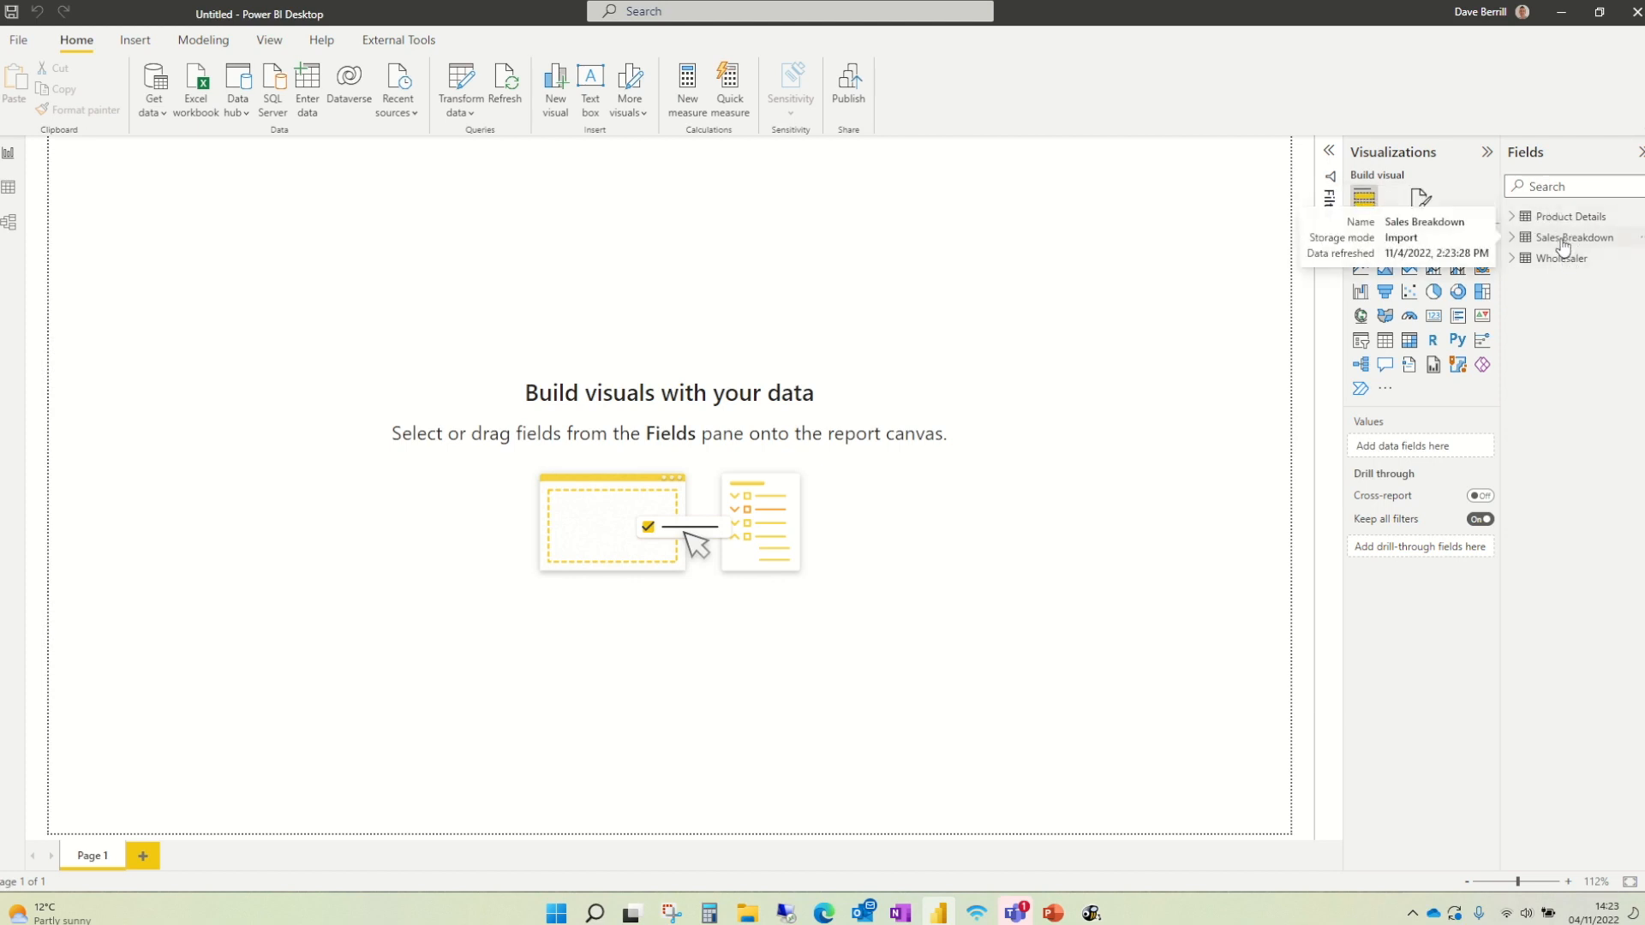
Examine the fields of the loaded Wholesaler and Sales Breakdown tables, then collapse the Sales Breakdown list
click(1512, 260)
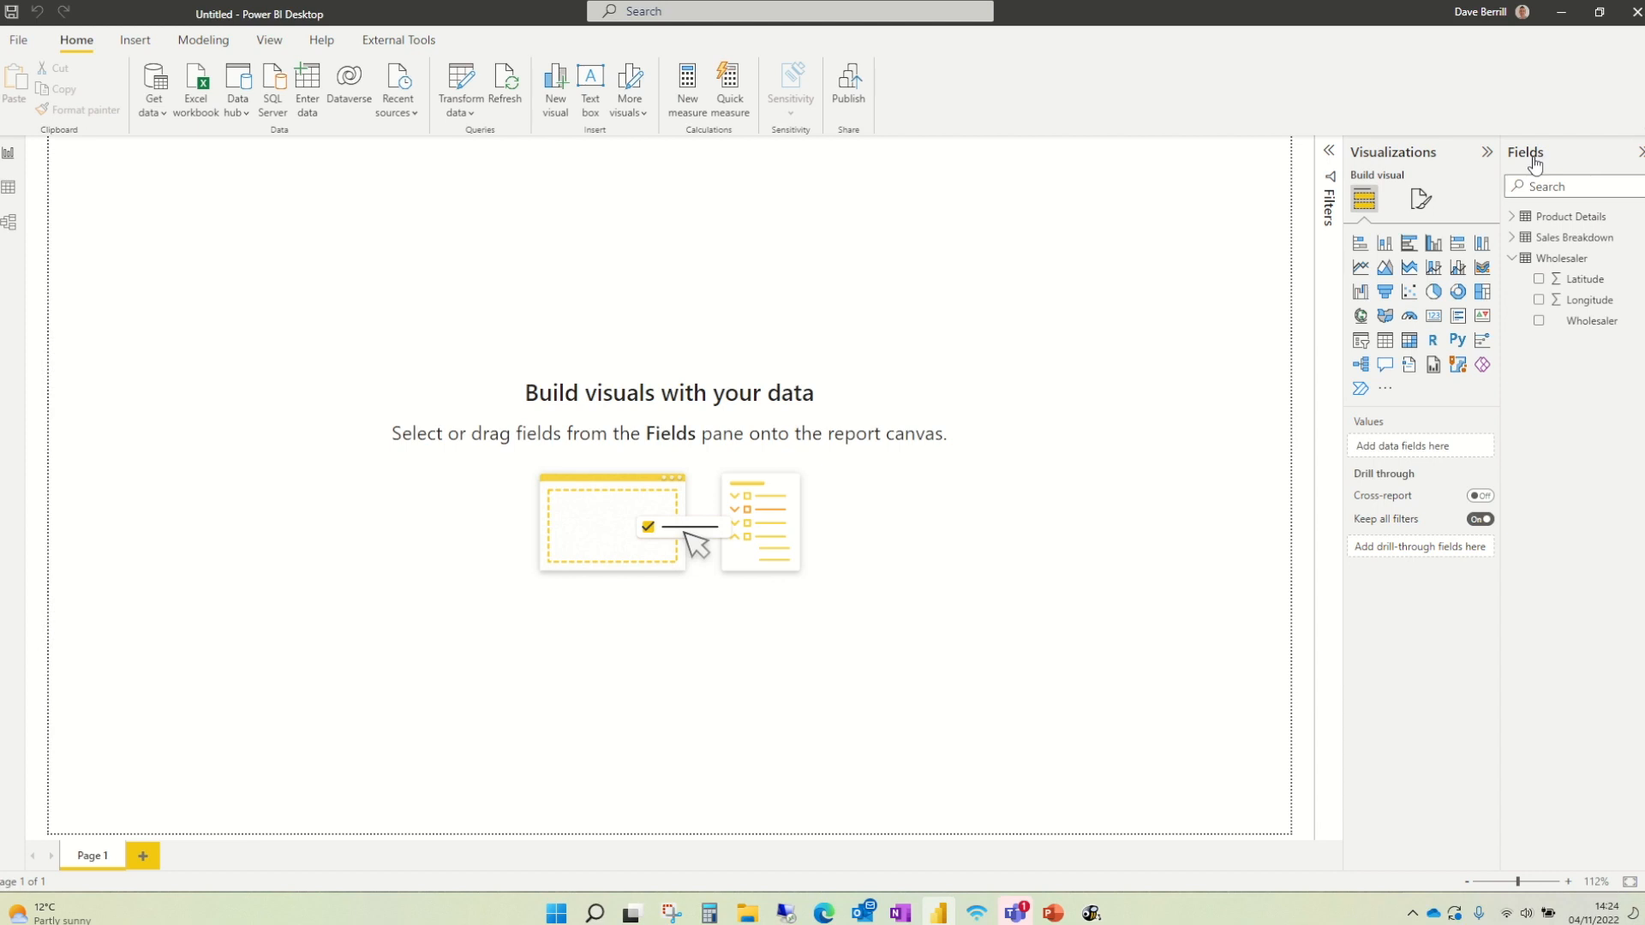
click(1515, 246)
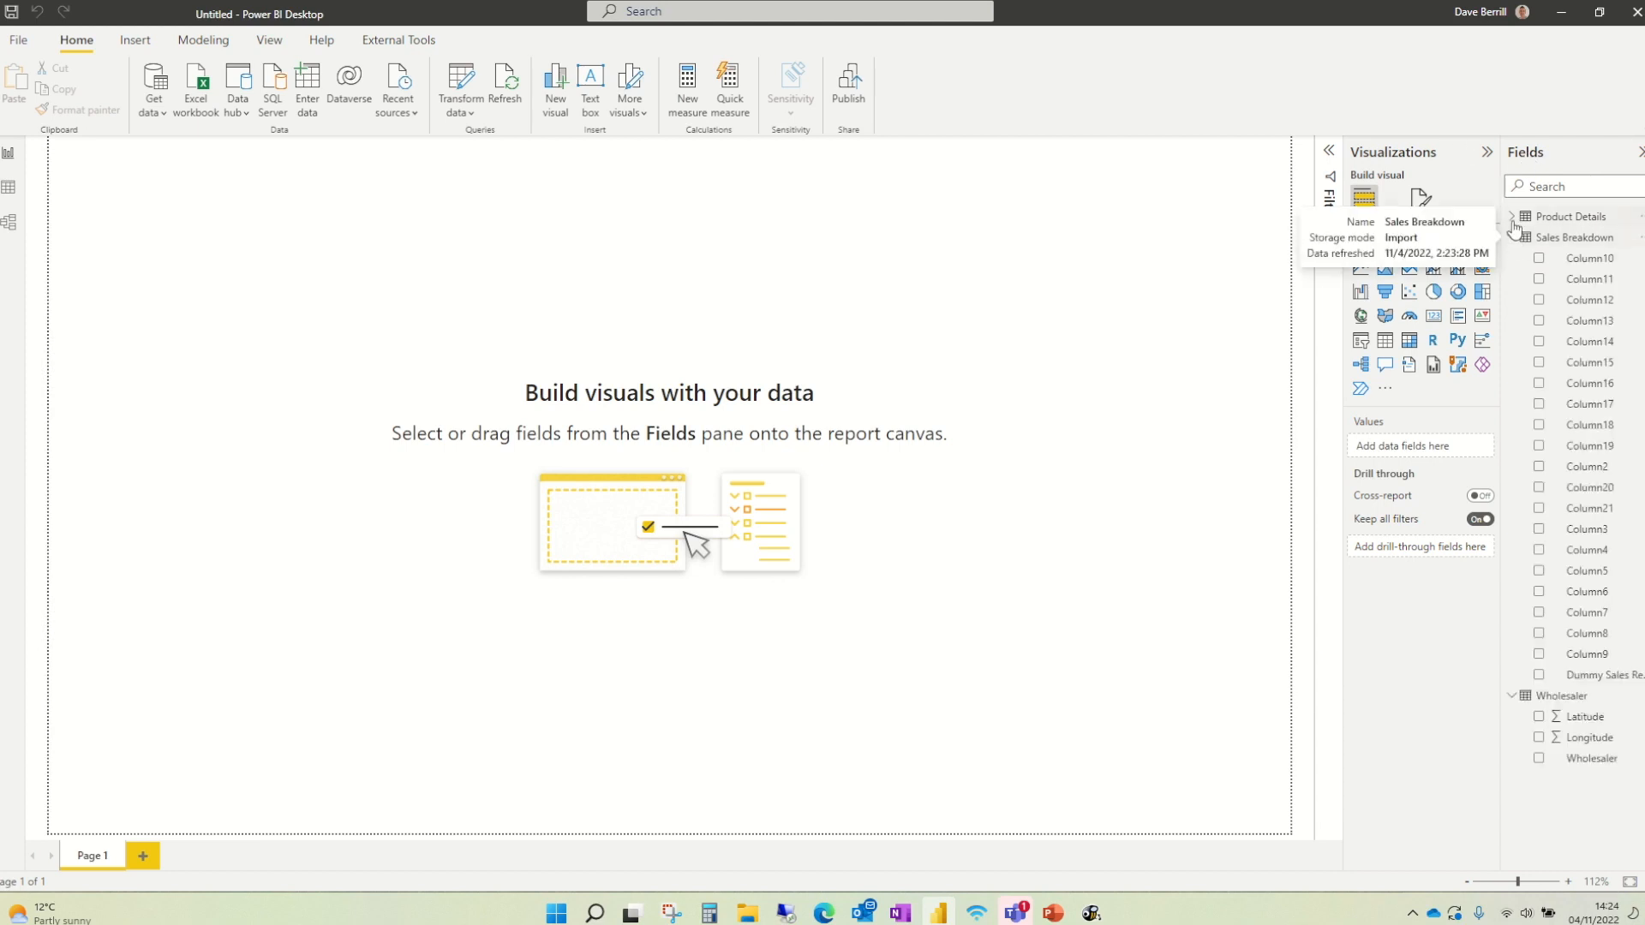
click(1514, 221)
click(1513, 221)
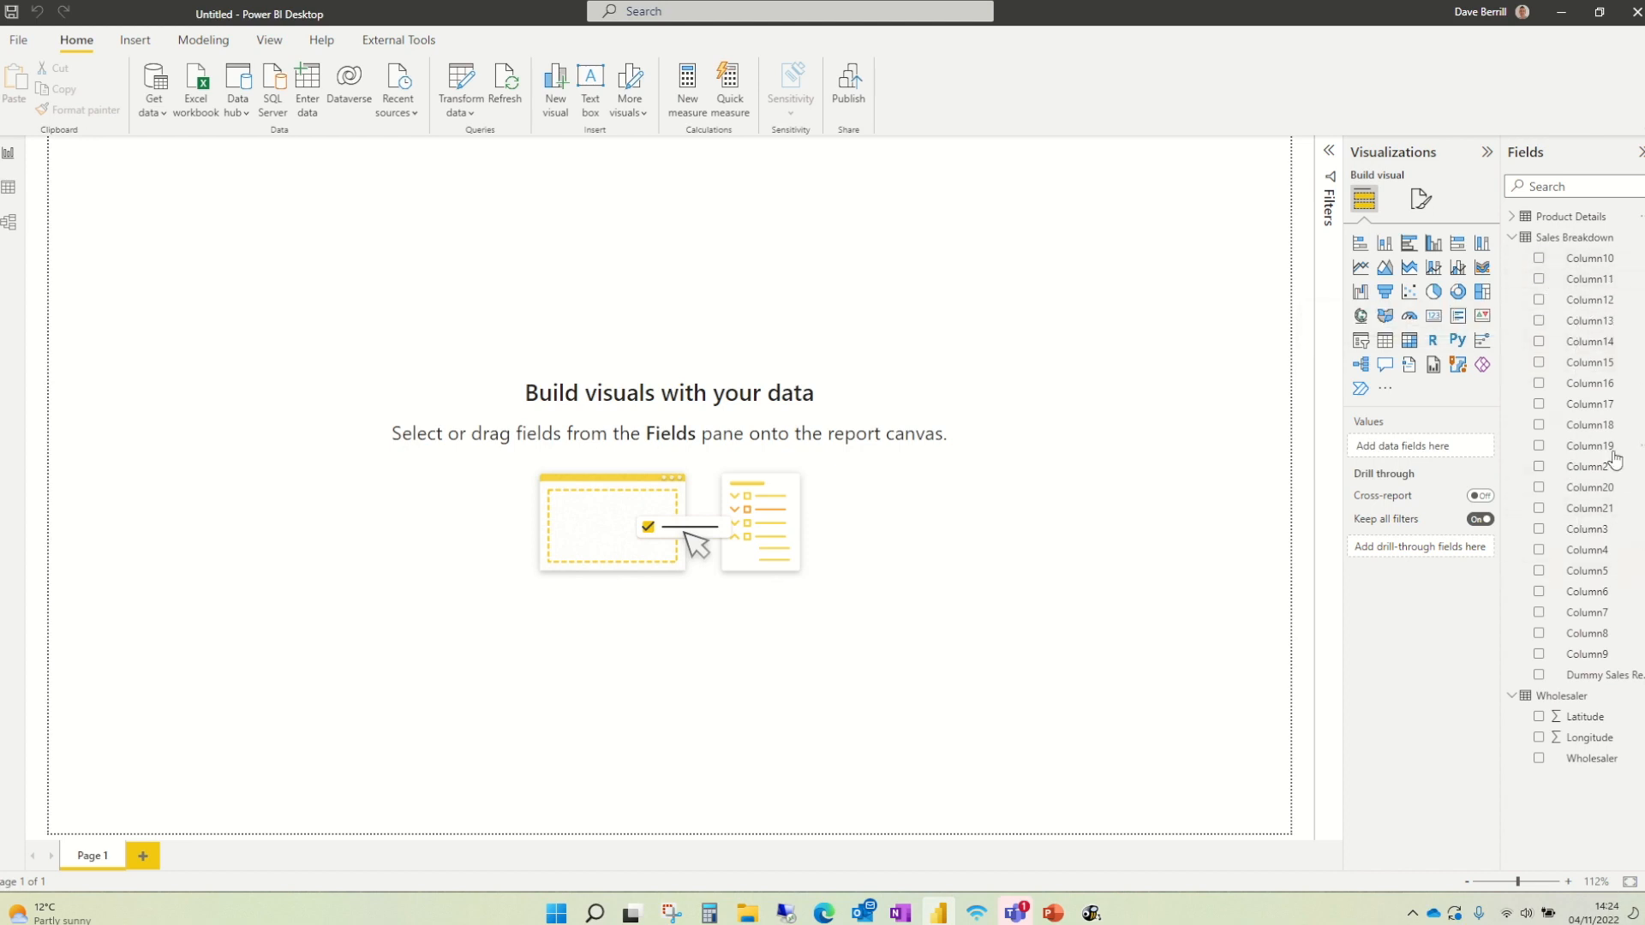
click(1513, 238)
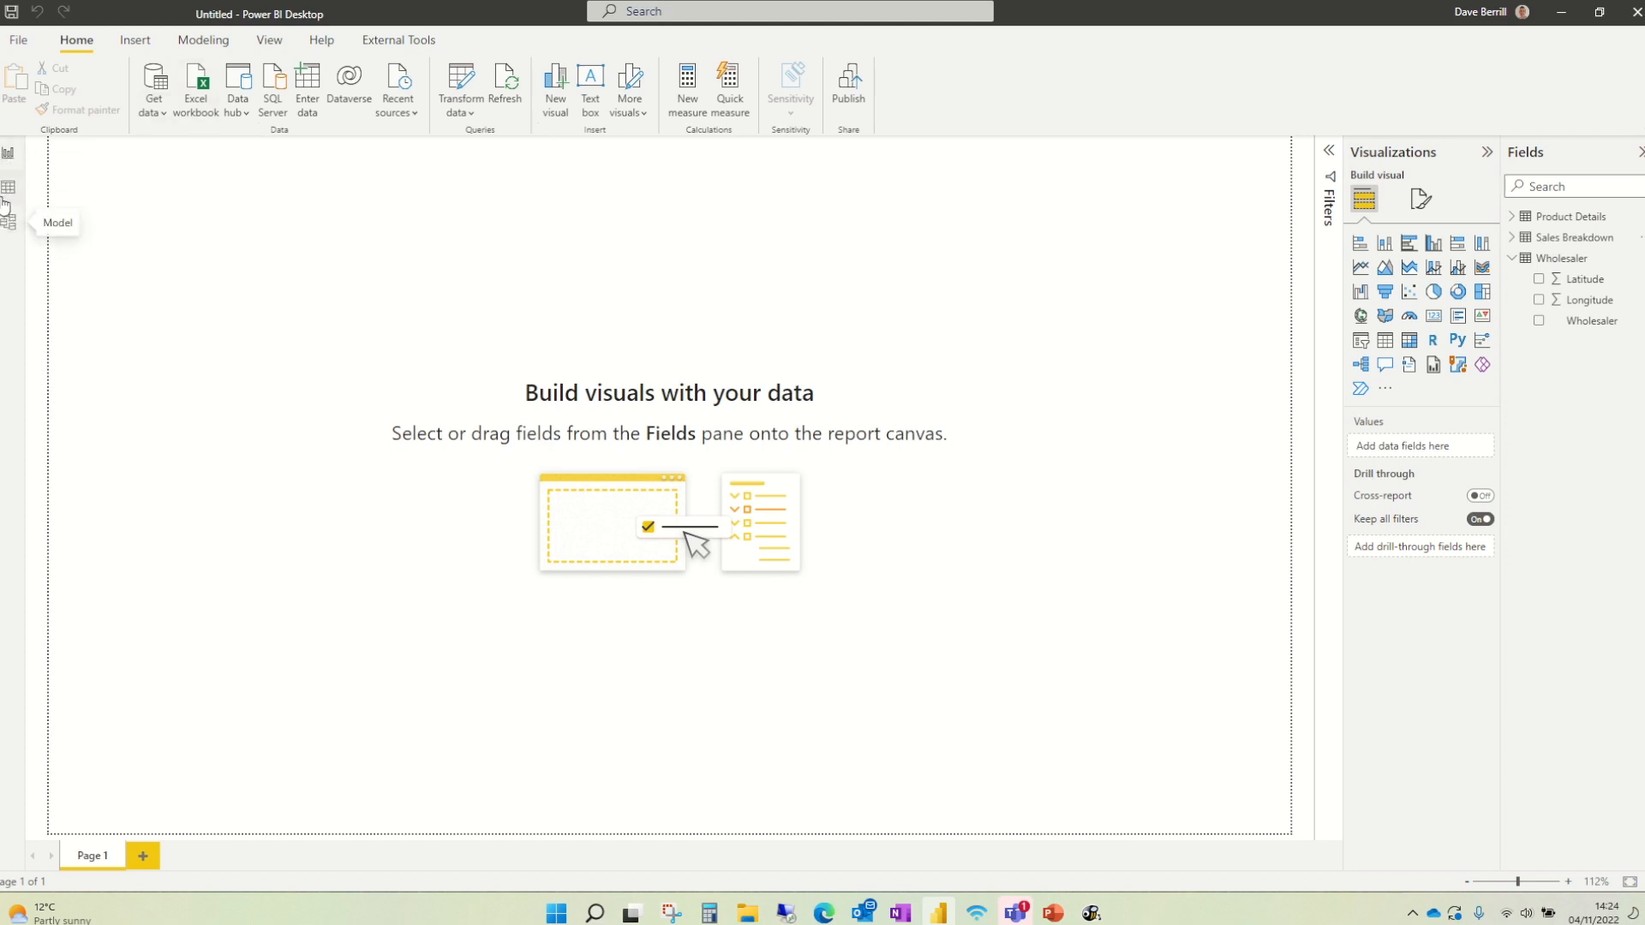
Show the Product Details table in Data view and narrow its first column so all the table's columns fit
click(7, 156)
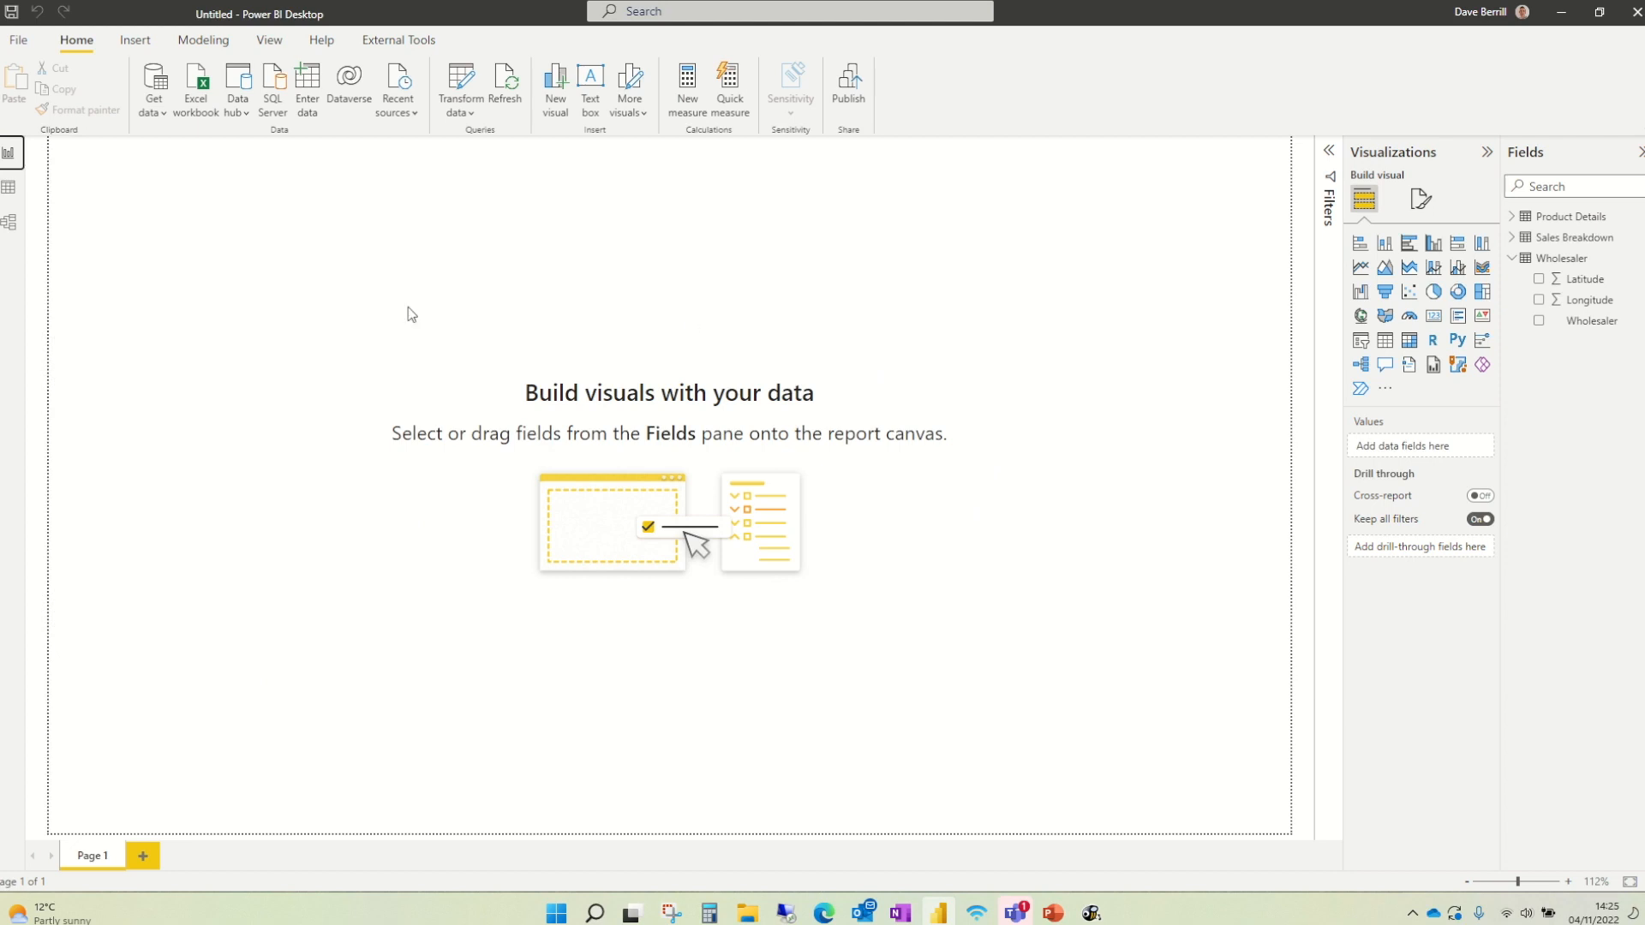
click(9, 193)
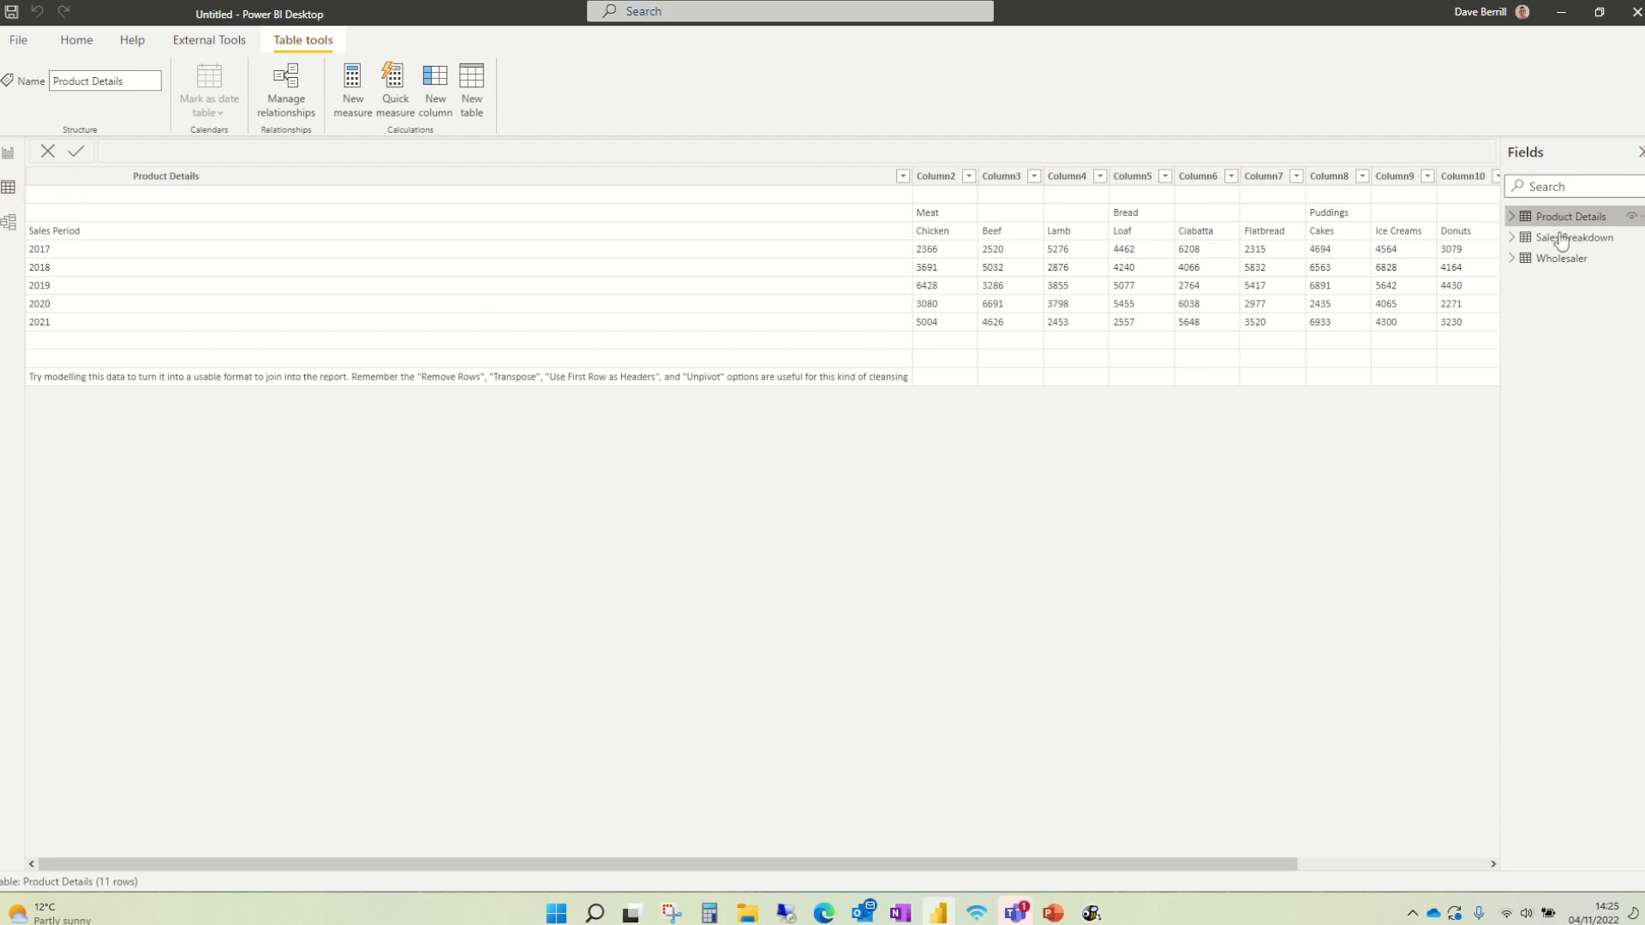
click(1557, 259)
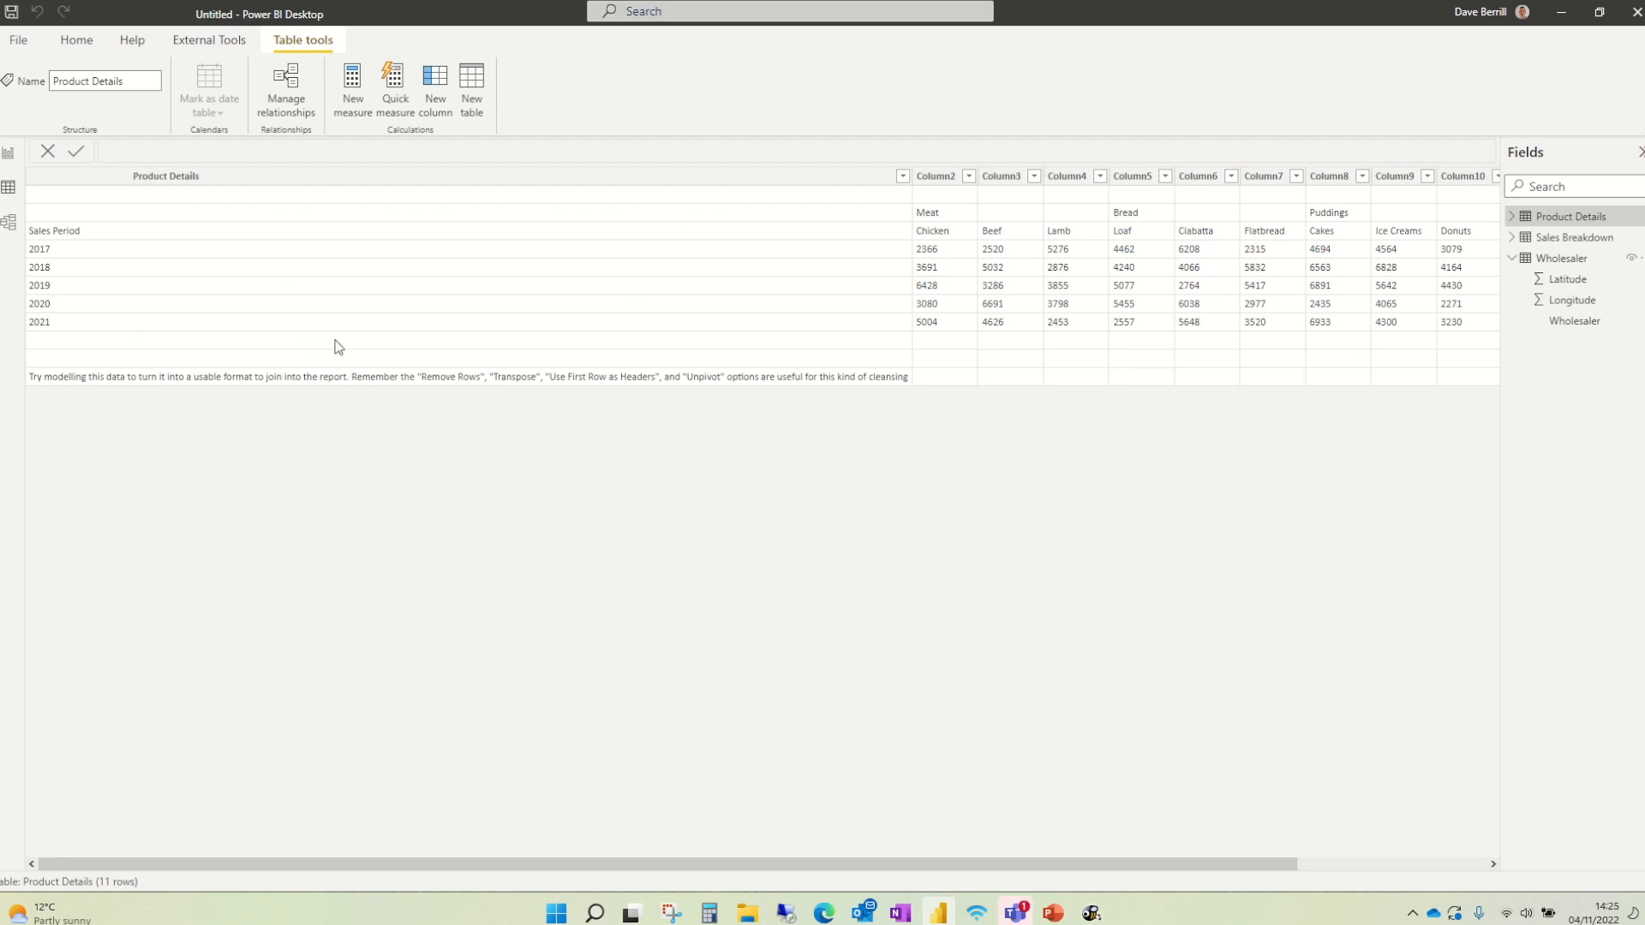
mouse_move(632, 869)
mouse_down()
mouse_move(662, 871)
mouse_move(605, 870)
mouse_up()
drag(904, 176, 312, 176)
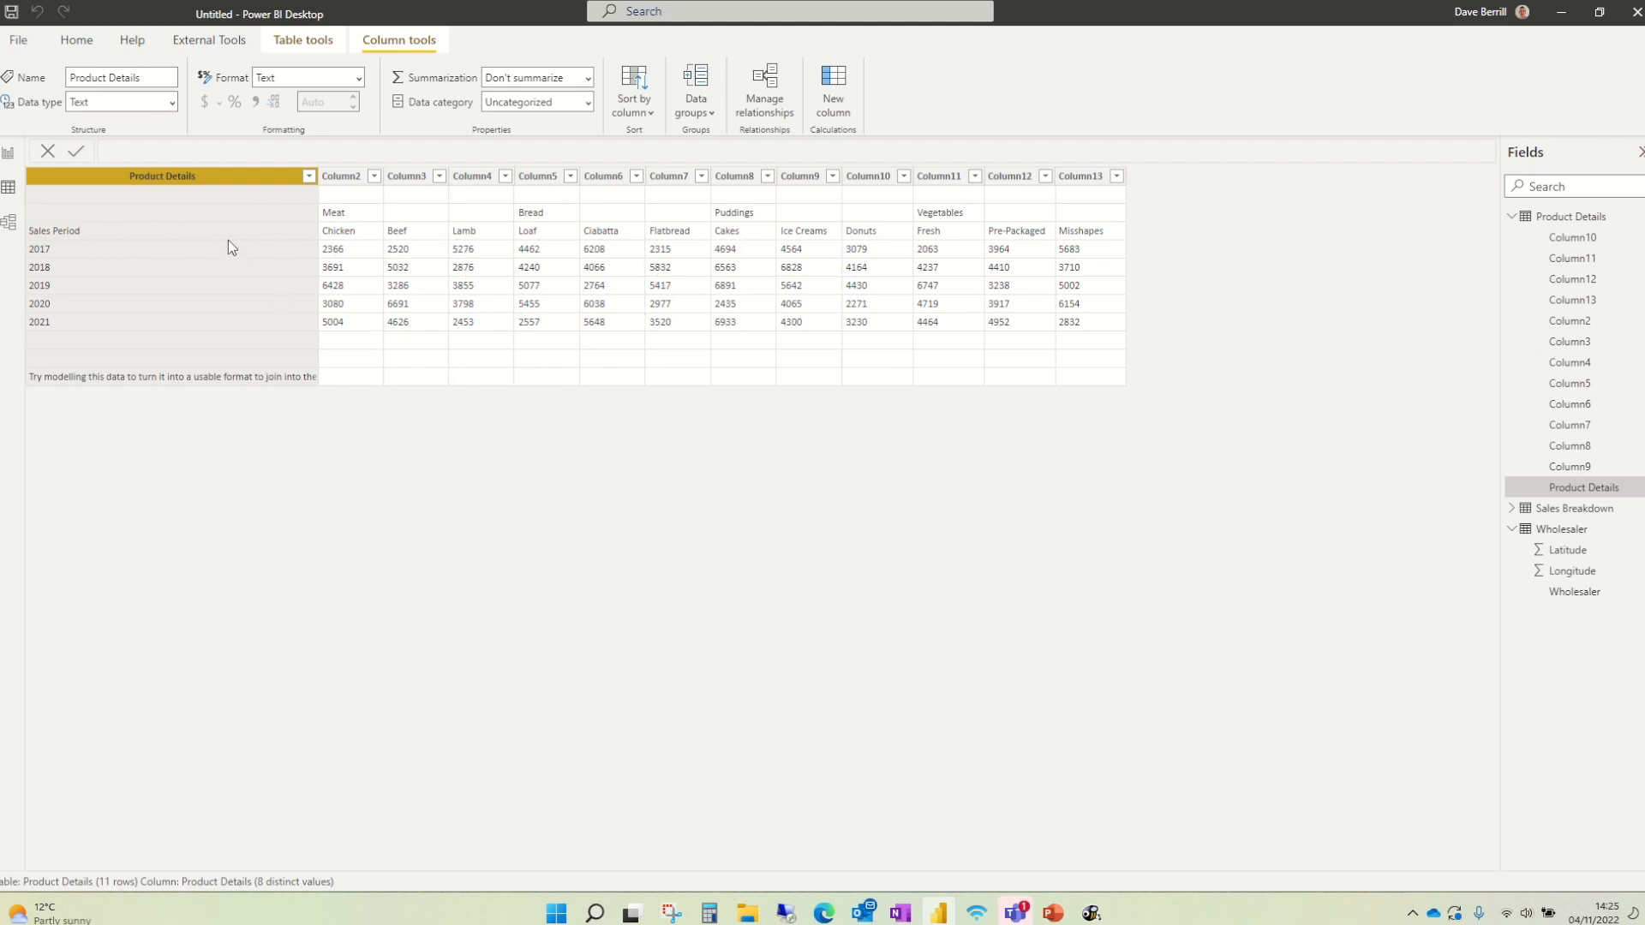
Examine the 2017 Chicken and Beef figures in the Product Details table, then collapse that table's field list
click(358, 250)
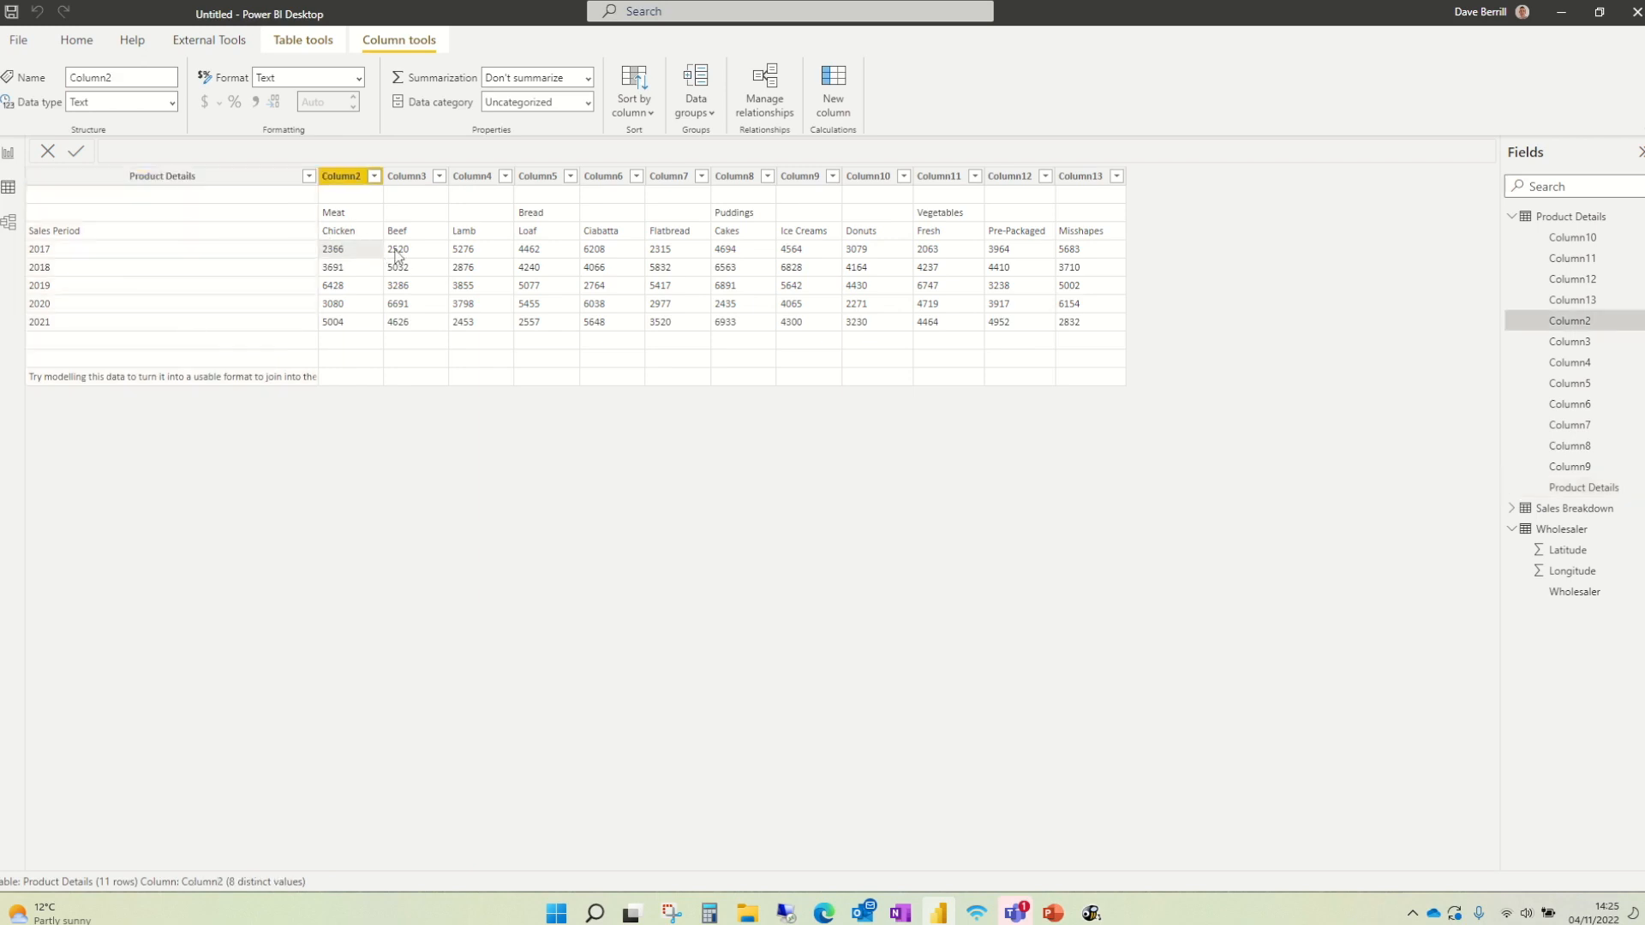
click(411, 255)
click(365, 253)
click(1512, 217)
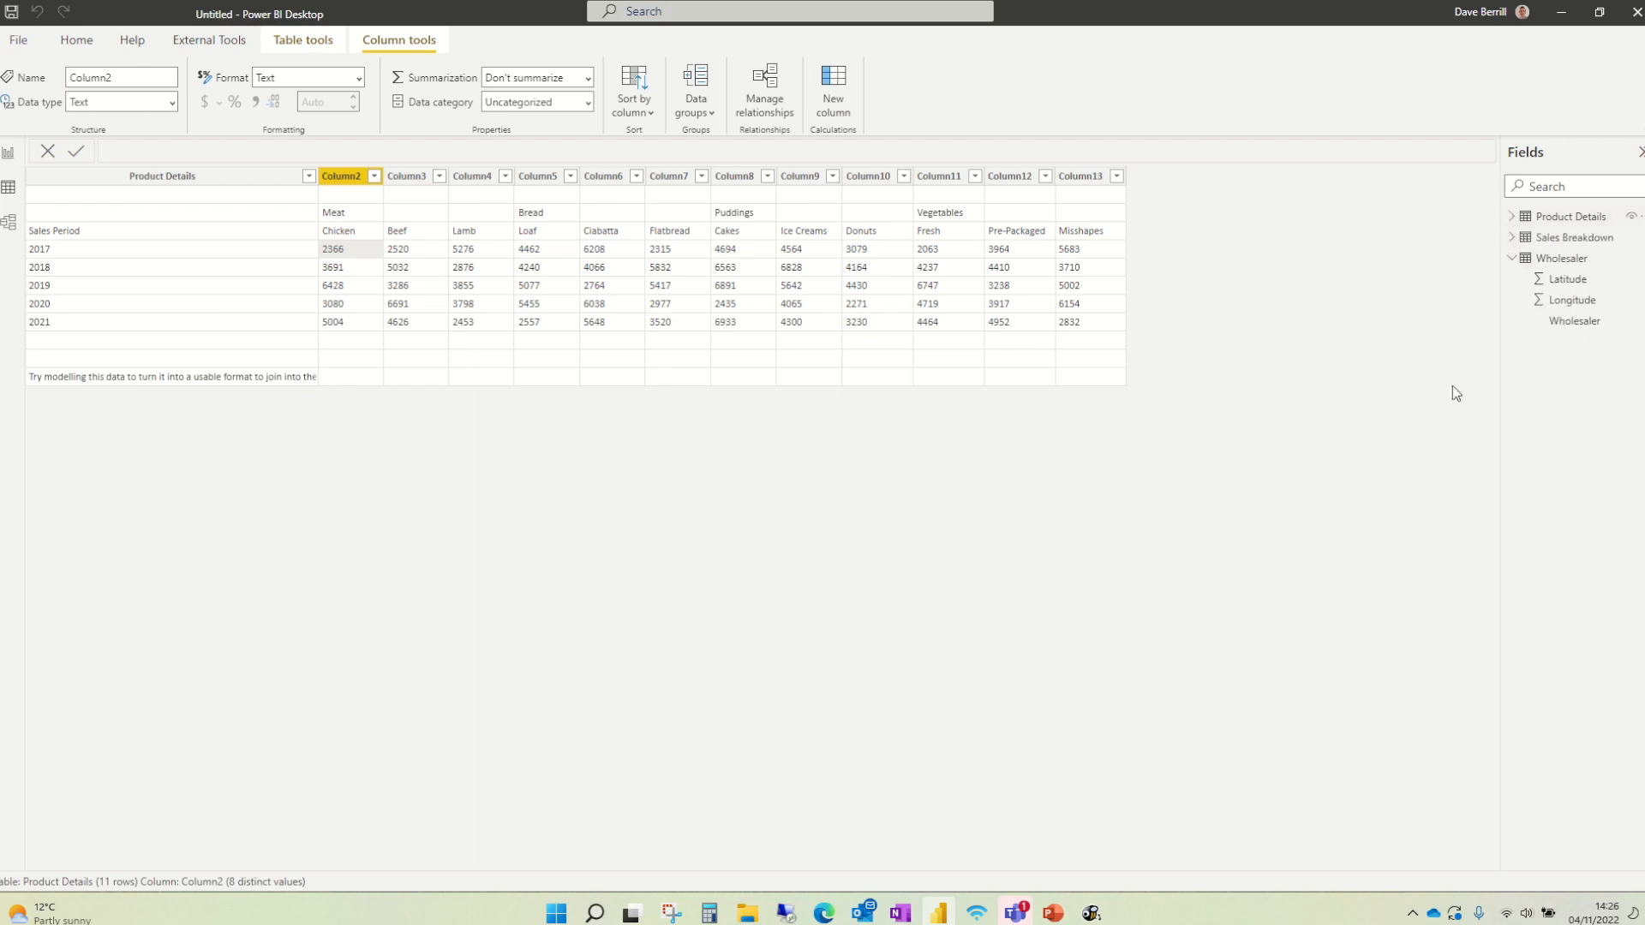
View the Wholesaler table's data, then show the imported tables in Model view
click(1546, 259)
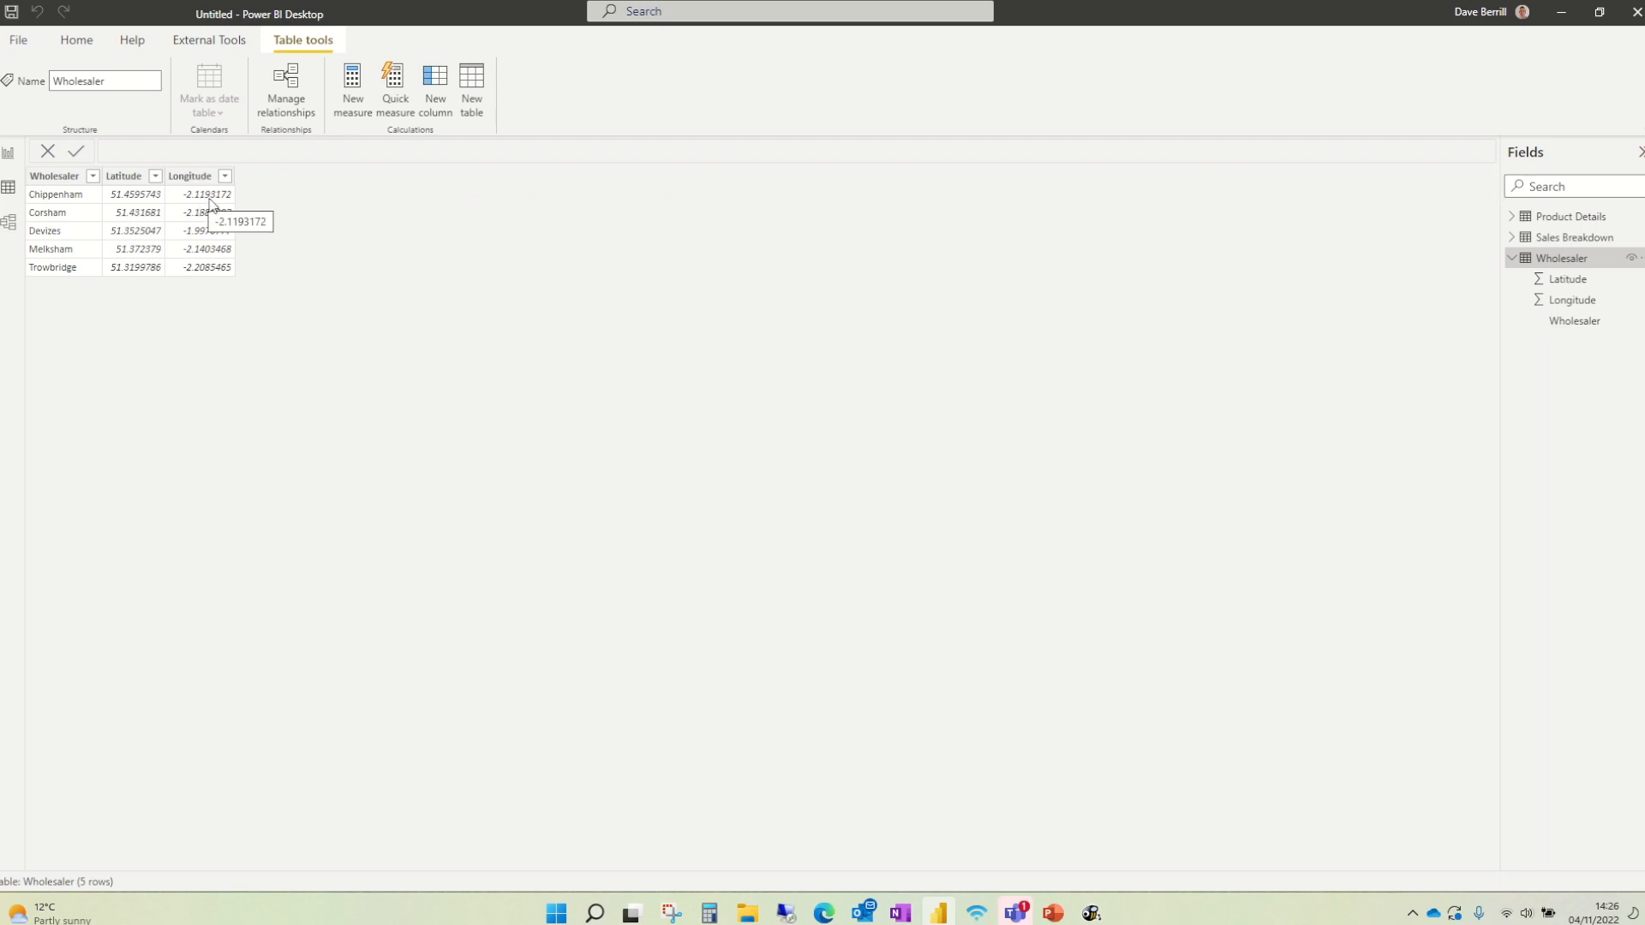
click(7, 227)
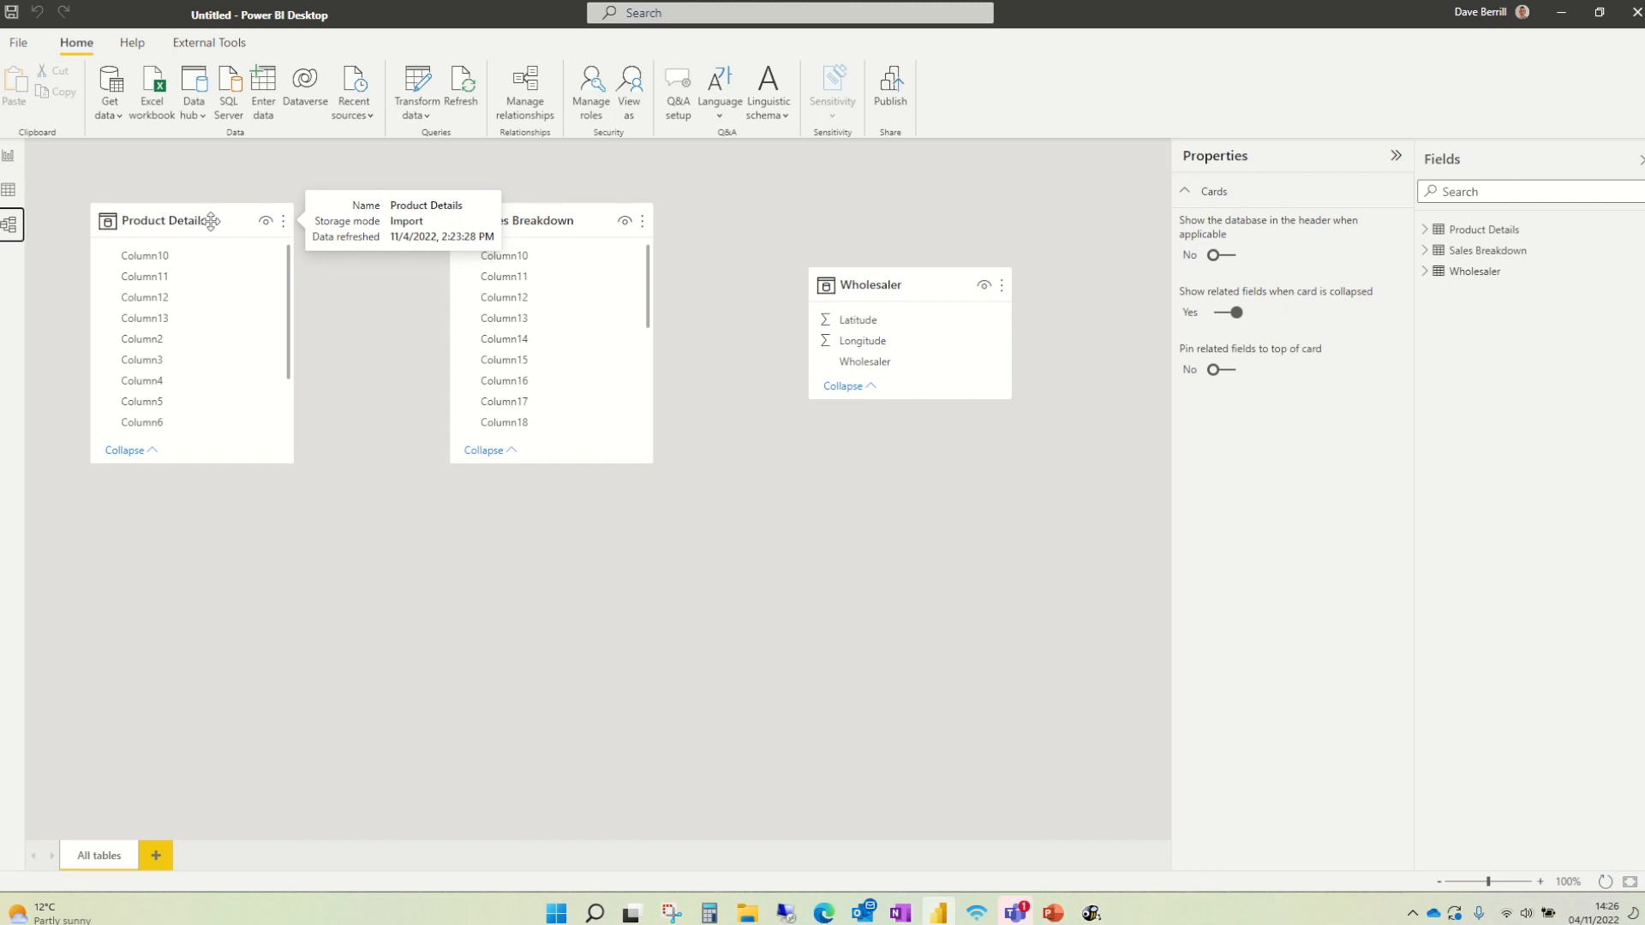
Collapse the Wholesaler field list in Report view, then bring the table cards back up in Model view
click(8, 155)
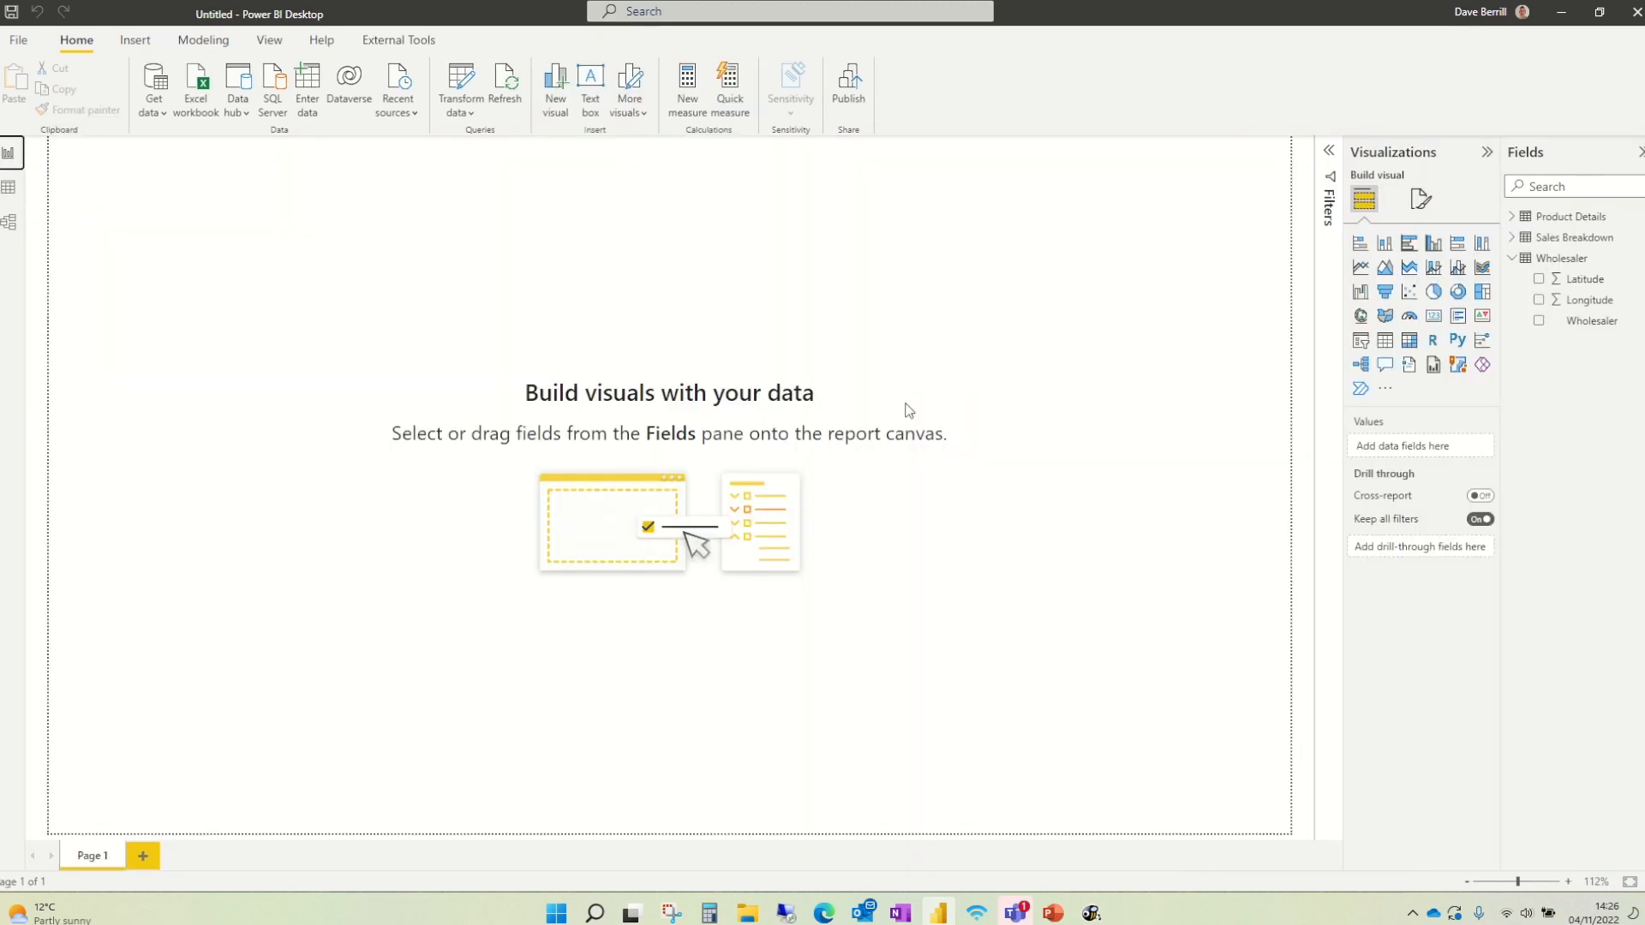
click(1515, 267)
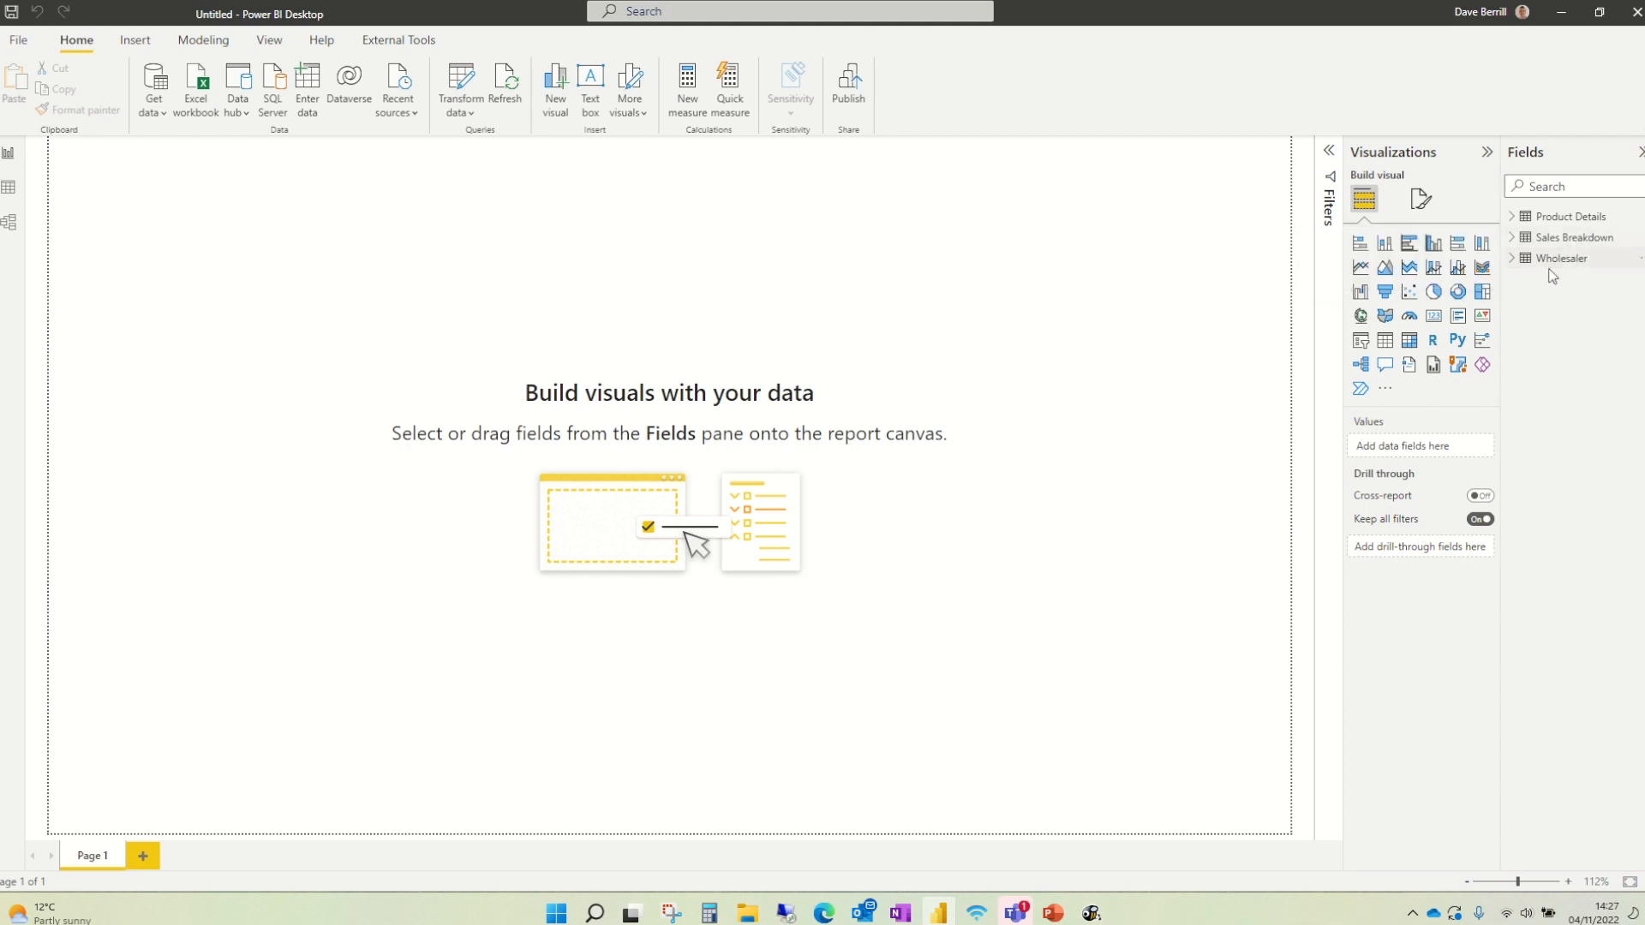
click(9, 226)
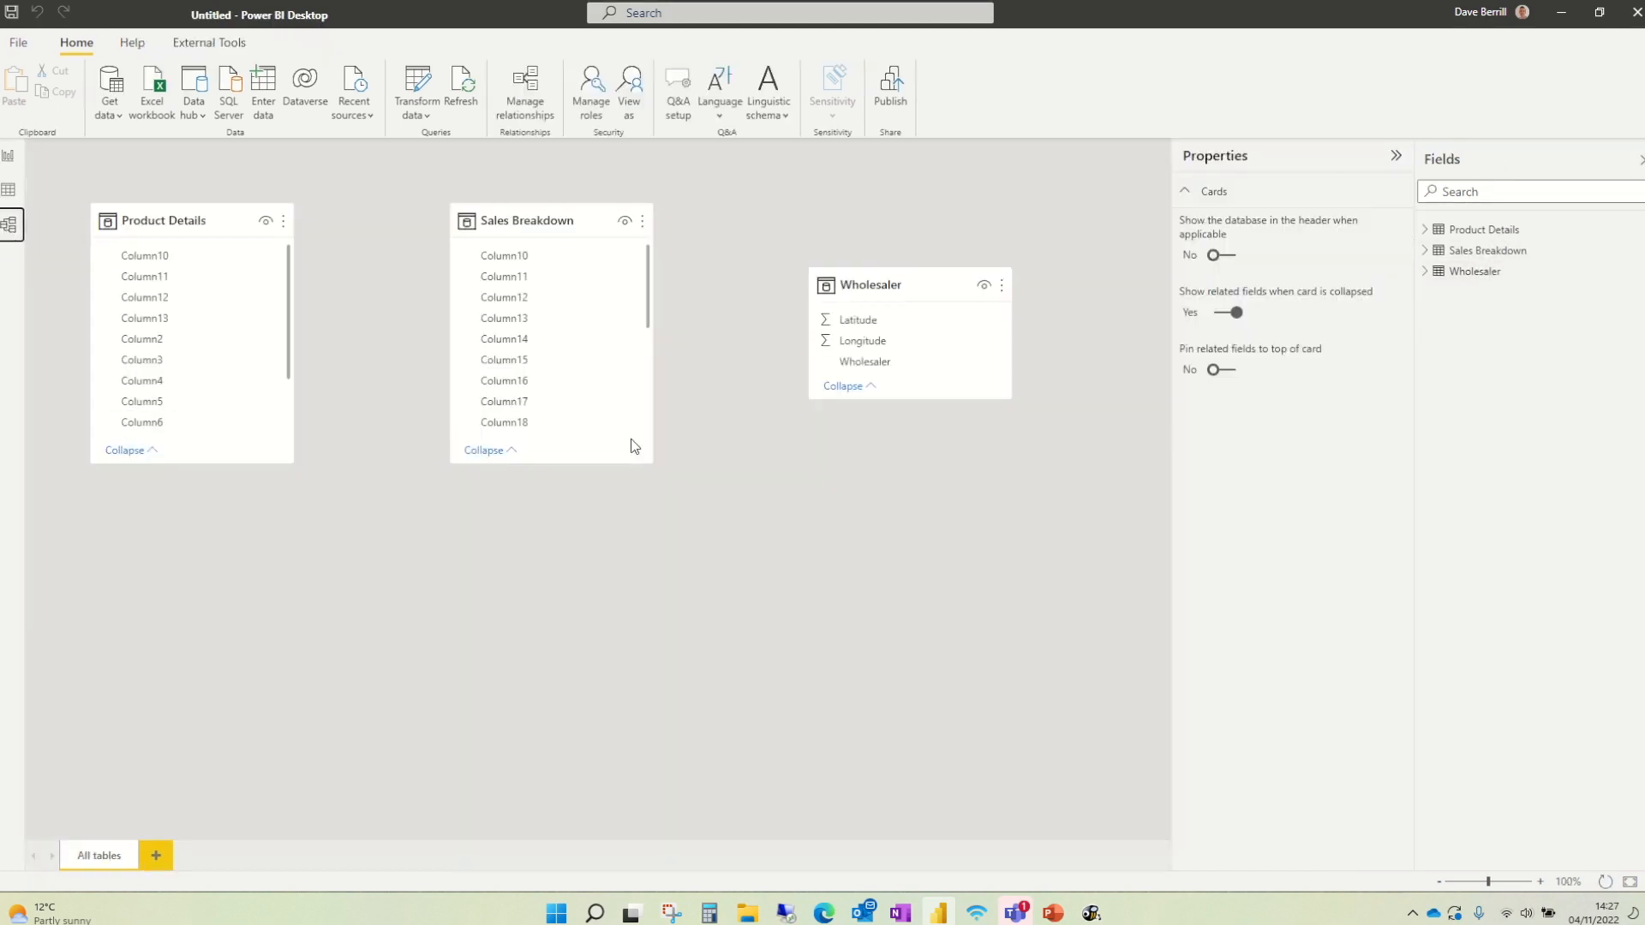